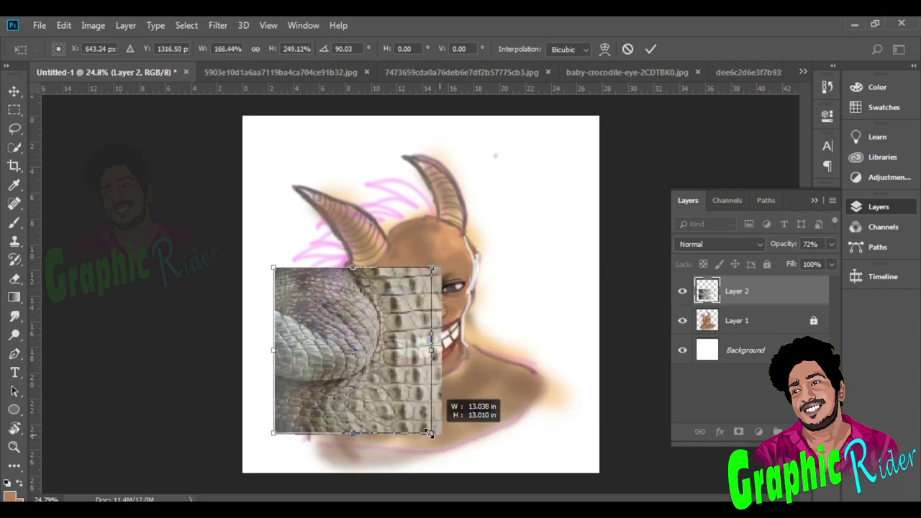
Scale the crocodile-skin layer to 225% wide and 281.84% high, rotate it to -6.46°, and place it over the shoulder.
drag(366, 336, 356, 375)
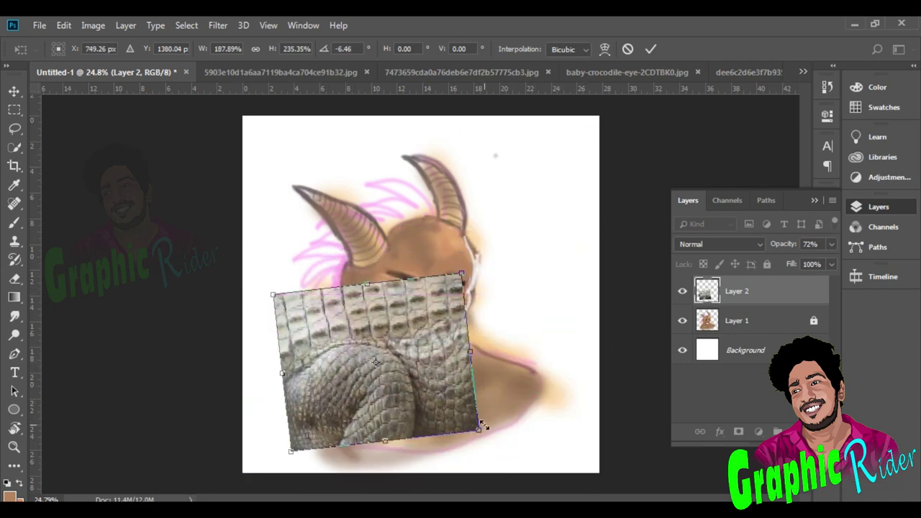
drag(483, 425, 524, 455)
mouse_move(404, 412)
mouse_down()
mouse_move(412, 385)
mouse_move(393, 401)
mouse_up()
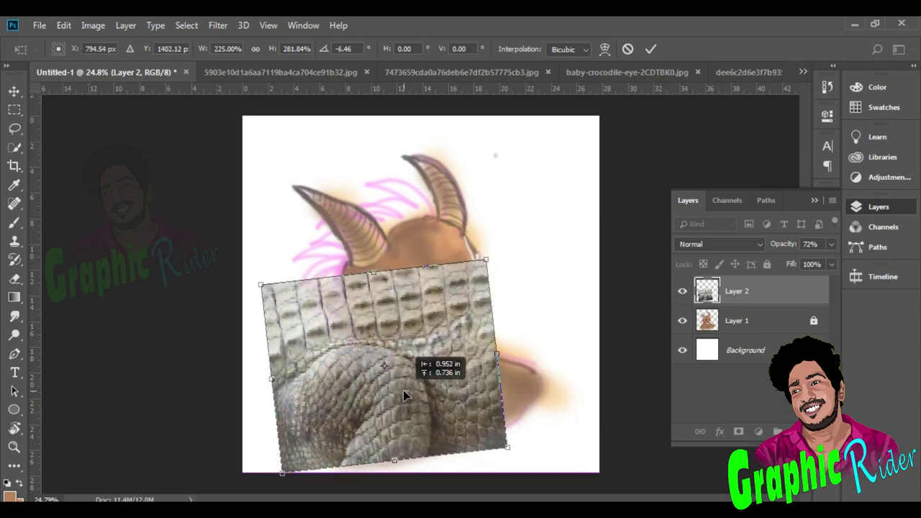
click(652, 50)
Duplicate the crocodile-skin Layer 2, add a layer mask to the copy, and hide the original.
key(ctrl+j)
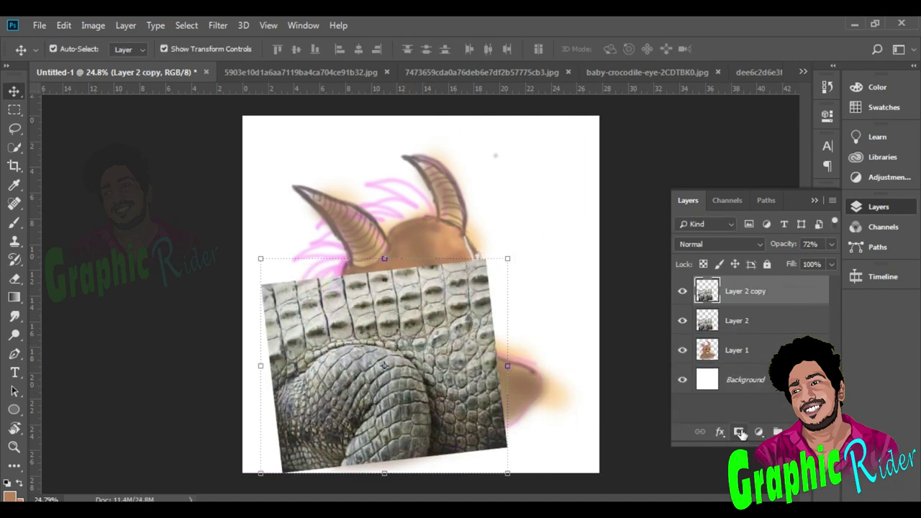
click(739, 432)
click(683, 320)
Paint black on the copy's mask with a 234 px brush to hide the skin covering the face and background.
click(16, 223)
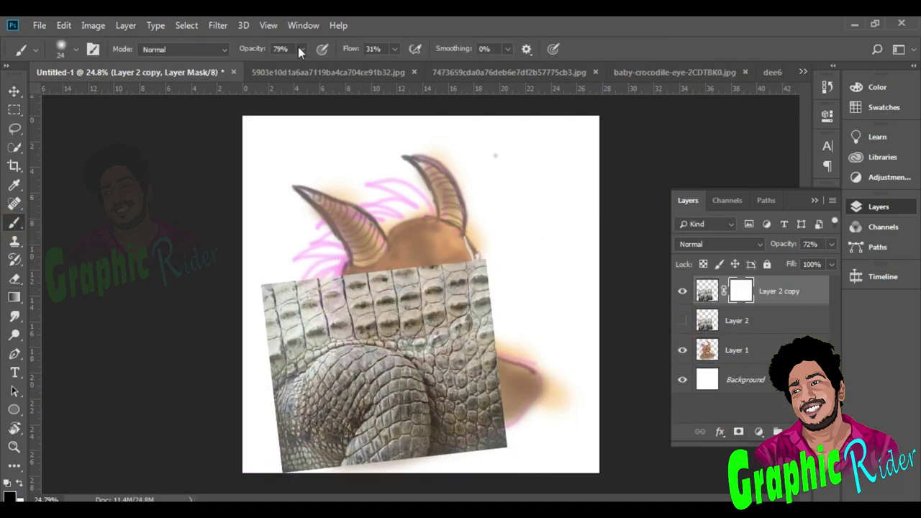
drag(292, 345, 308, 345)
mouse_move(273, 290)
mouse_down()
mouse_move(434, 285)
mouse_move(427, 279)
mouse_move(493, 338)
mouse_move(492, 432)
mouse_up()
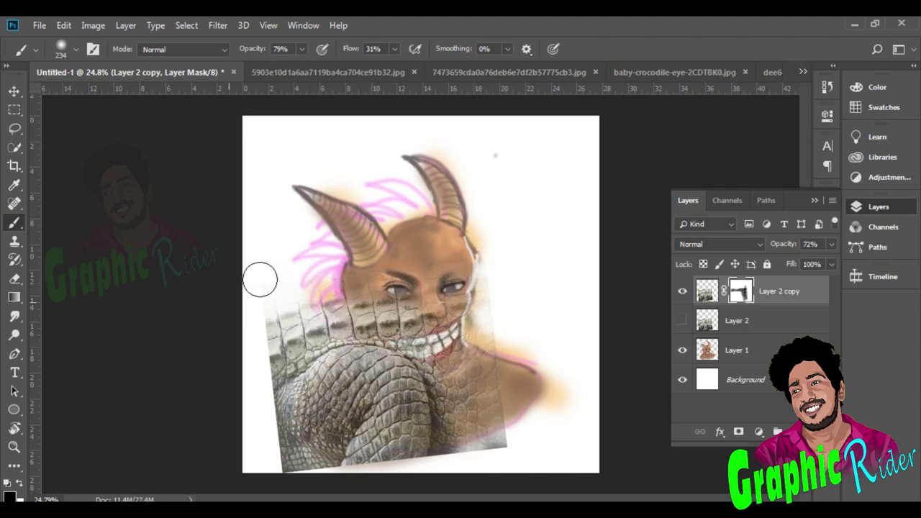
drag(353, 313, 257, 351)
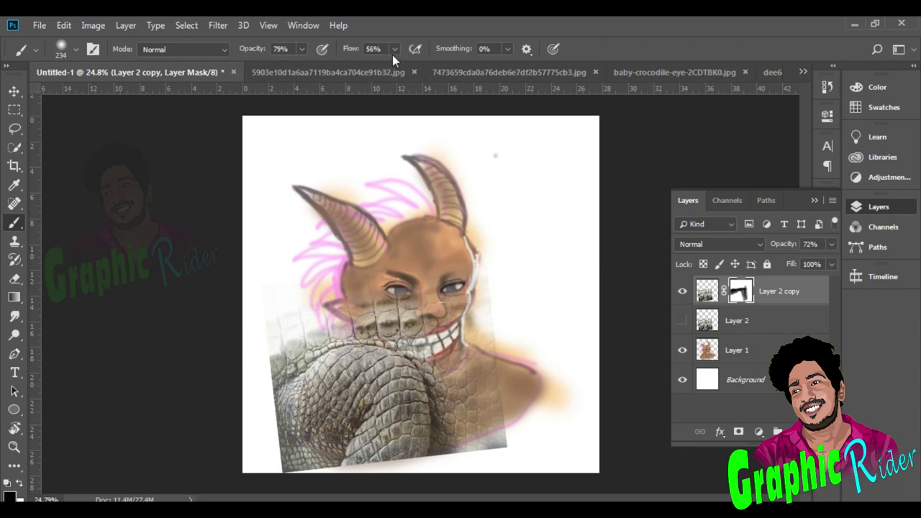
Set the brush flow to 25% and mask the scales off the mouth, cheek and area beside the ear.
drag(393, 56, 376, 67)
scroll(432, 324, down, 3)
scroll(425, 352, up, 4)
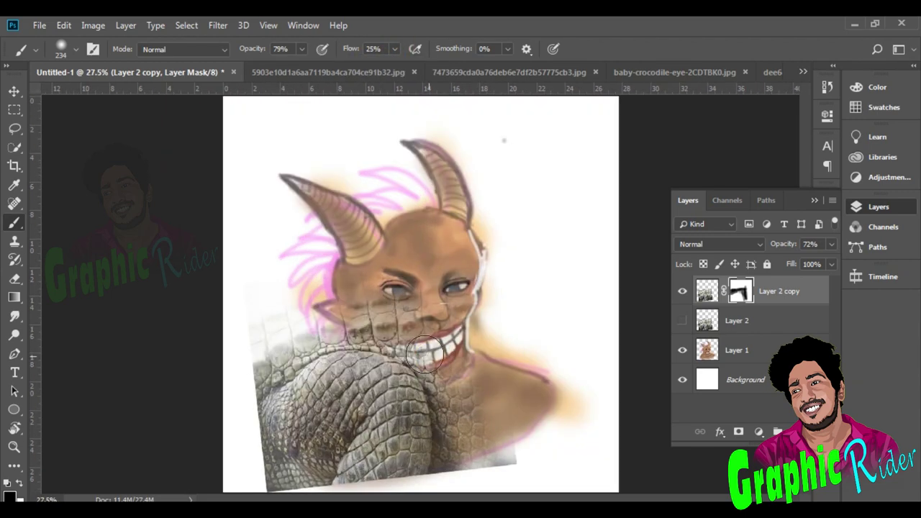
drag(425, 354, 325, 329)
scroll(404, 305, up, 3)
drag(451, 312, 350, 281)
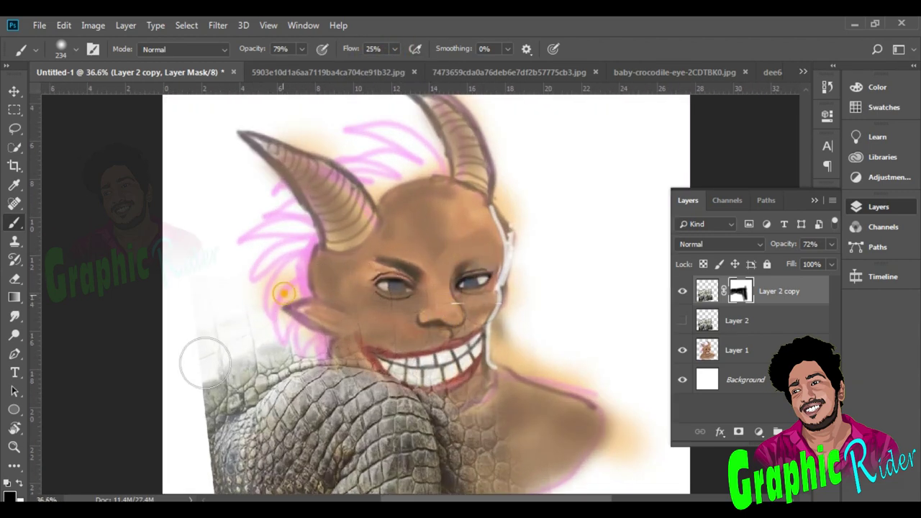
scroll(285, 357, down, 2)
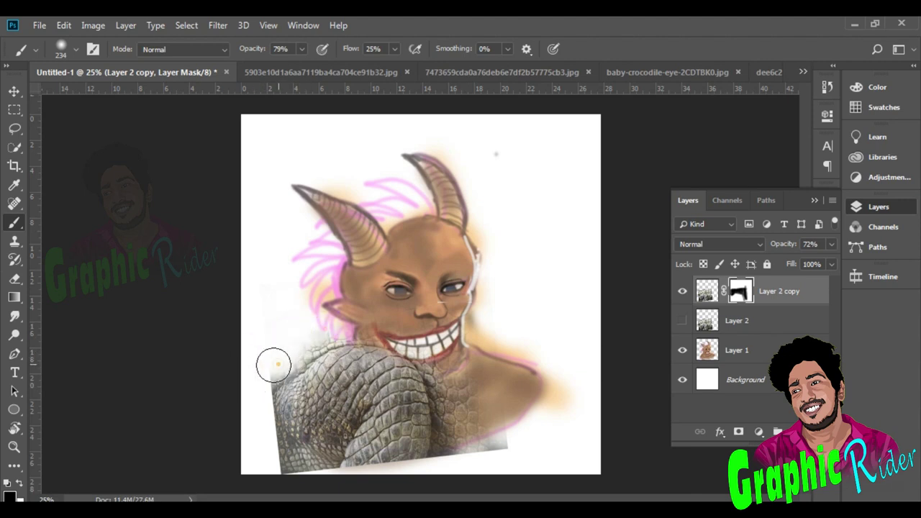
Lower the Layer 2 copy opacity to 48% and mask the scales along the neck and outer shoulder edge.
drag(832, 245, 768, 286)
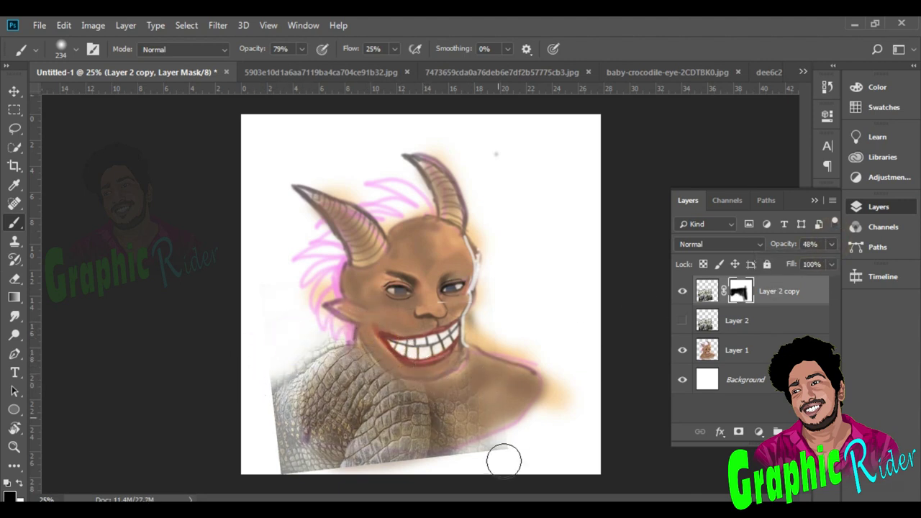
scroll(333, 330, up, 5)
drag(329, 337, 296, 362)
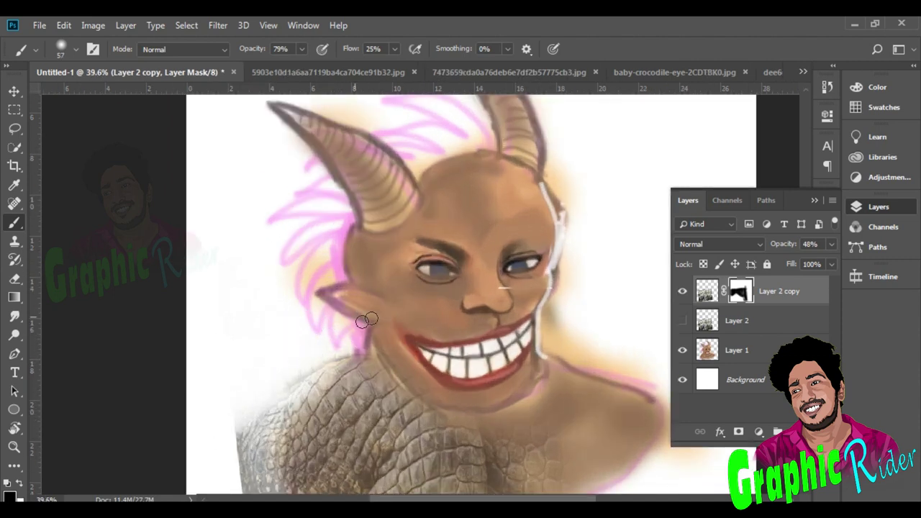
drag(238, 401, 203, 455)
Raise the brush opacity to 89% and refine the mask along the upper shoulder outline.
click(303, 49)
click(310, 64)
drag(250, 402, 284, 381)
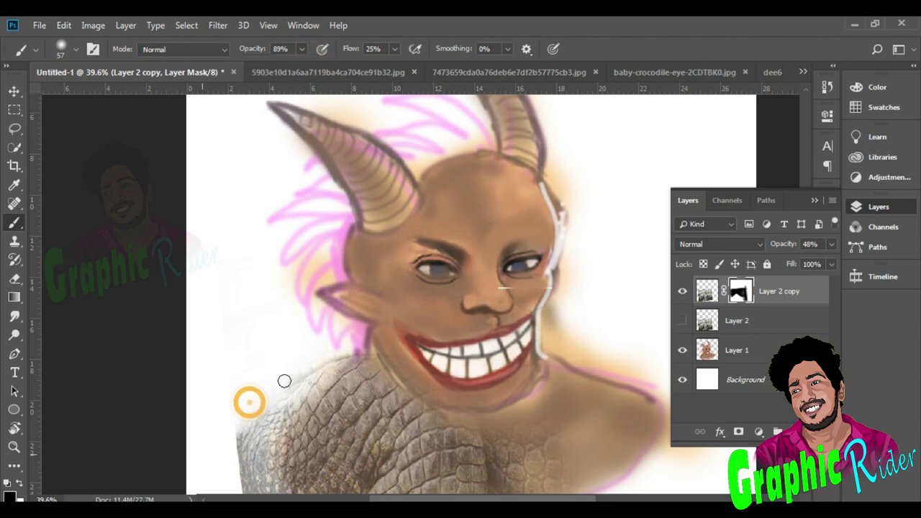
Set the Layer 2 copy opacity back to 100%.
scroll(484, 363, down, 7)
click(832, 245)
click(827, 261)
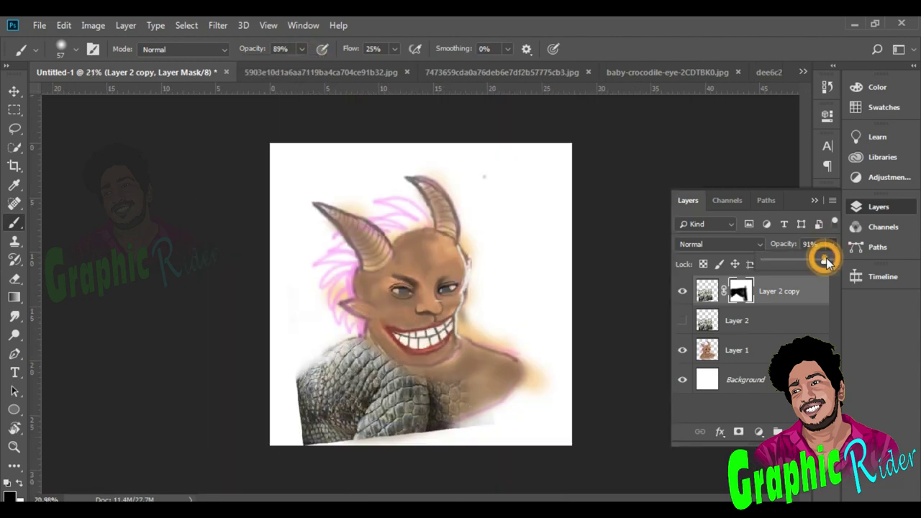
scroll(432, 281, down, 8)
Clean leftover texture from the mask with a 234 px brush while Layer 1 is temporarily hidden.
scroll(432, 279, up, 12)
drag(461, 347, 483, 346)
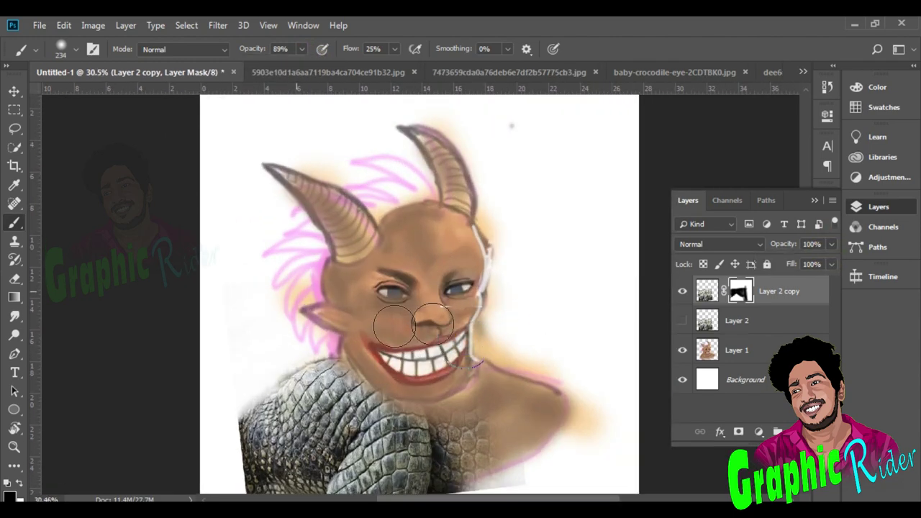
click(682, 350)
click(492, 315)
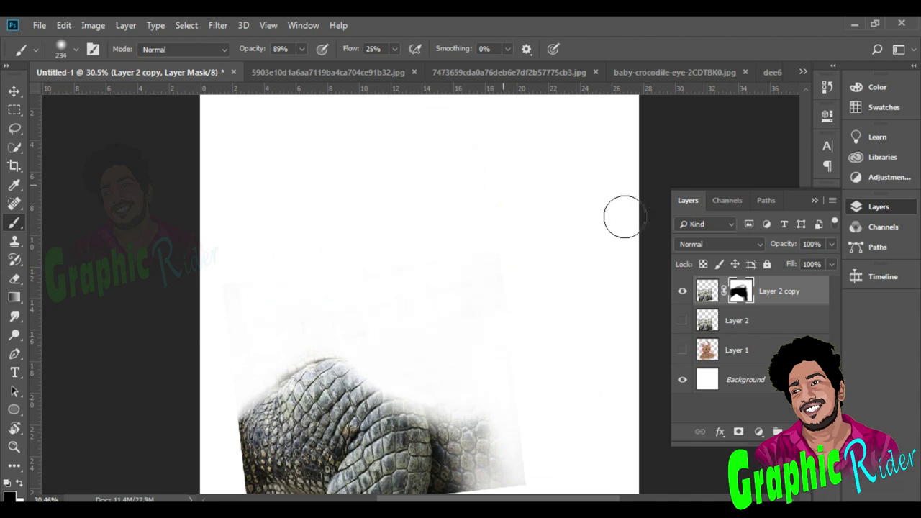
click(683, 350)
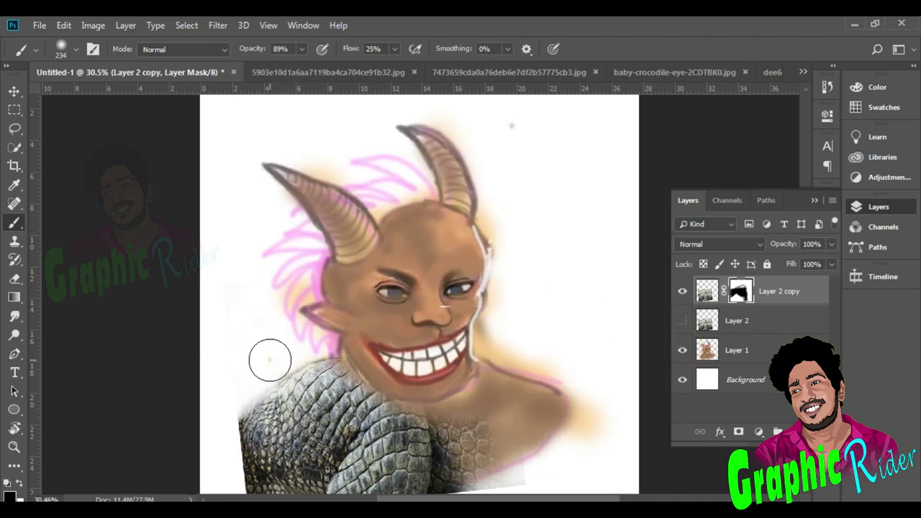
scroll(482, 351, up, 1)
scroll(327, 270, down, 2)
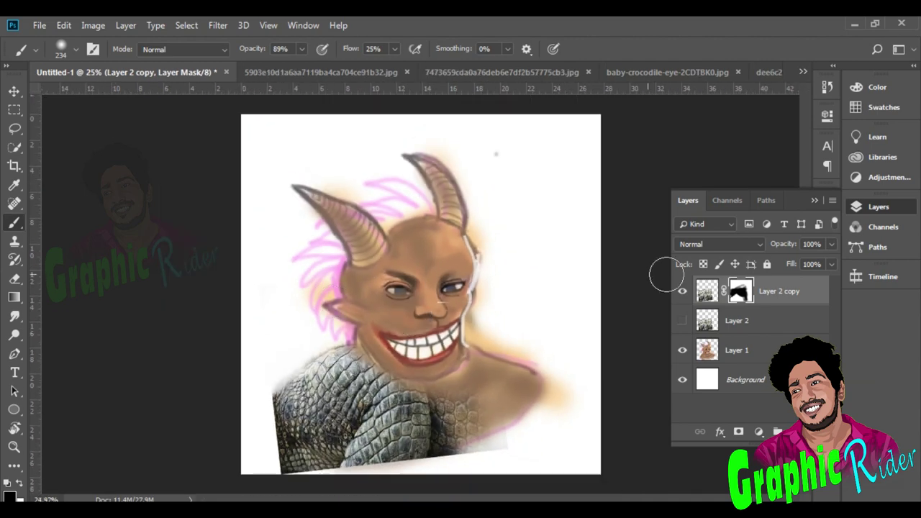
Apply a Levels adjustment to the Layer 2 copy image to deepen the dark tones of the scales.
click(64, 25)
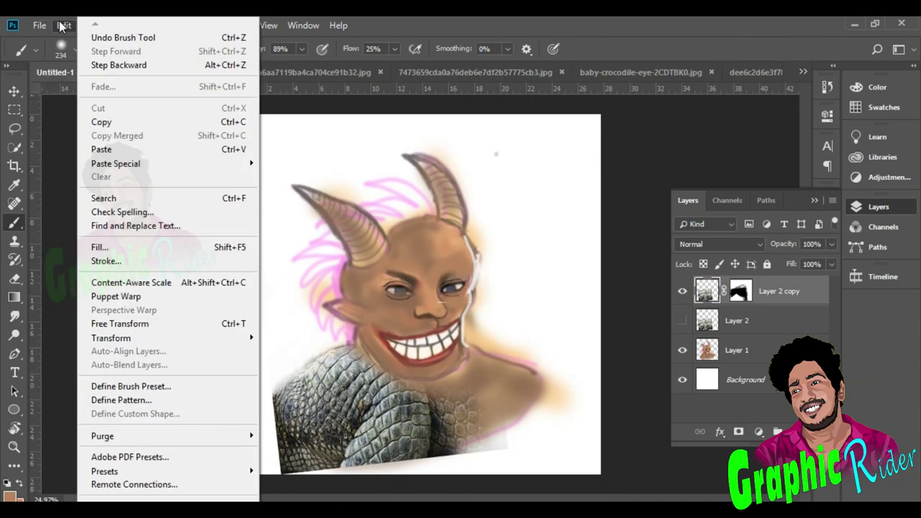
click(91, 26)
click(93, 25)
mouse_move(116, 64)
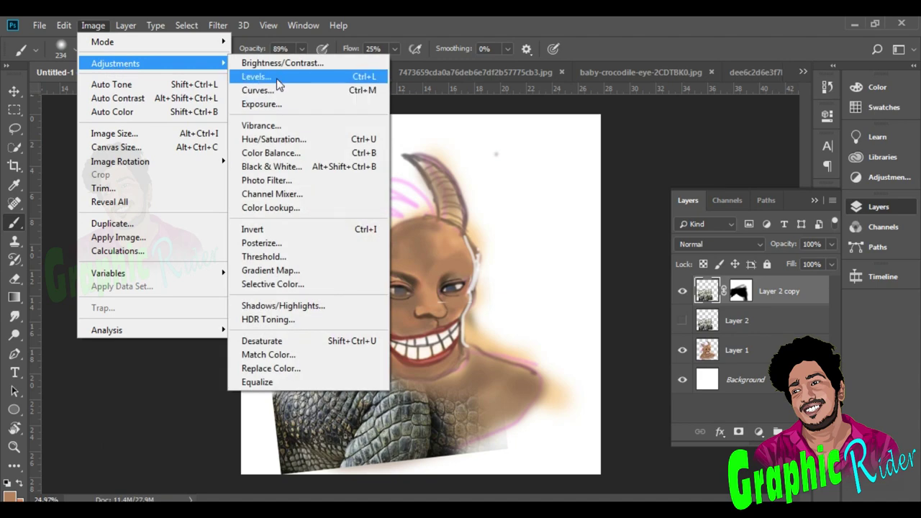
click(276, 78)
drag(570, 259, 623, 277)
click(807, 123)
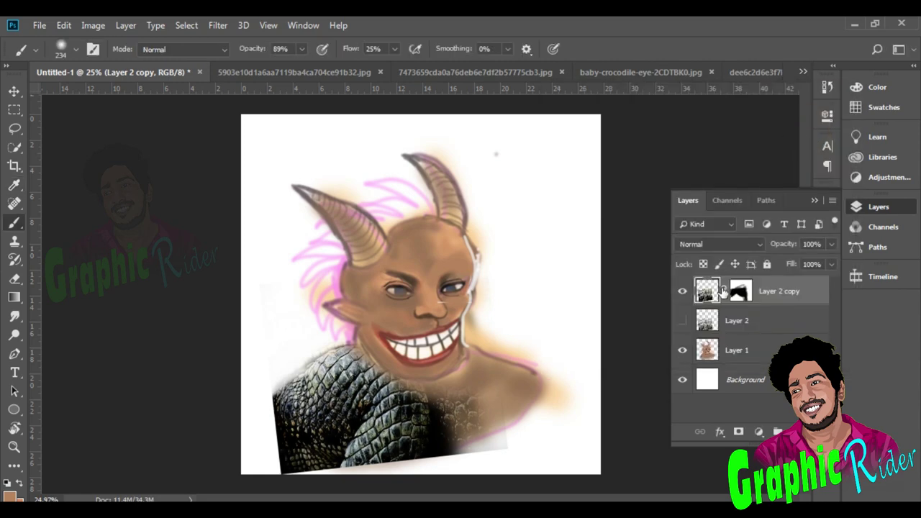
Duplicate the scaled shoulder and place a horizontally mirrored copy over the opposite shoulder.
click(14, 92)
drag(416, 389, 462, 390)
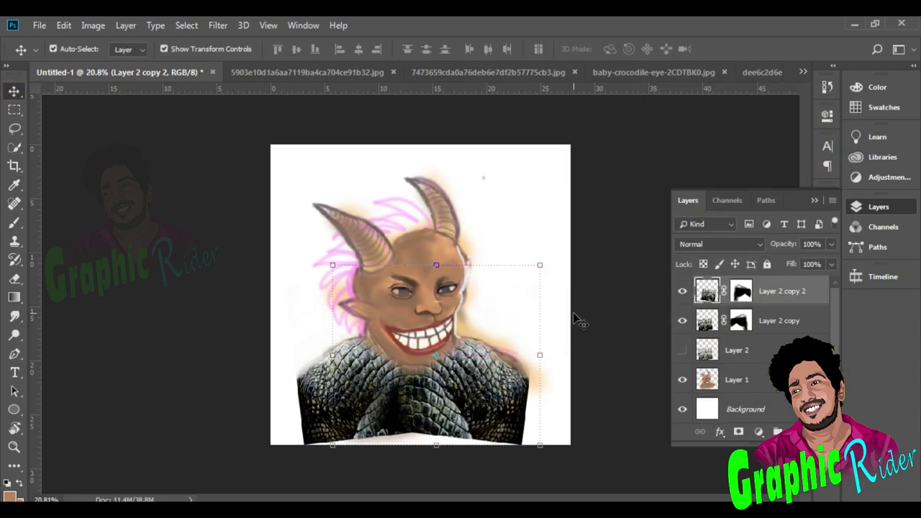
mouse_move(547, 248)
mouse_down()
mouse_move(524, 229)
mouse_move(527, 237)
mouse_up()
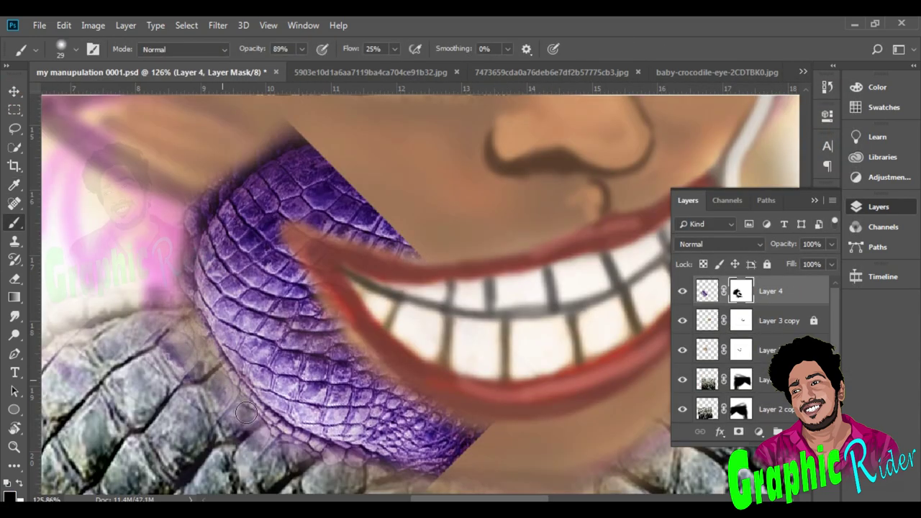
Mask the outer edges of the purple scale patch on Layer 4 along the jaw and cheek with a 29 px brush.
drag(245, 413, 292, 441)
drag(195, 373, 155, 342)
mouse_move(195, 178)
mouse_down()
mouse_move(324, 134)
mouse_move(208, 189)
mouse_move(183, 250)
mouse_up()
scroll(224, 195, down, 5)
scroll(224, 195, down, 3)
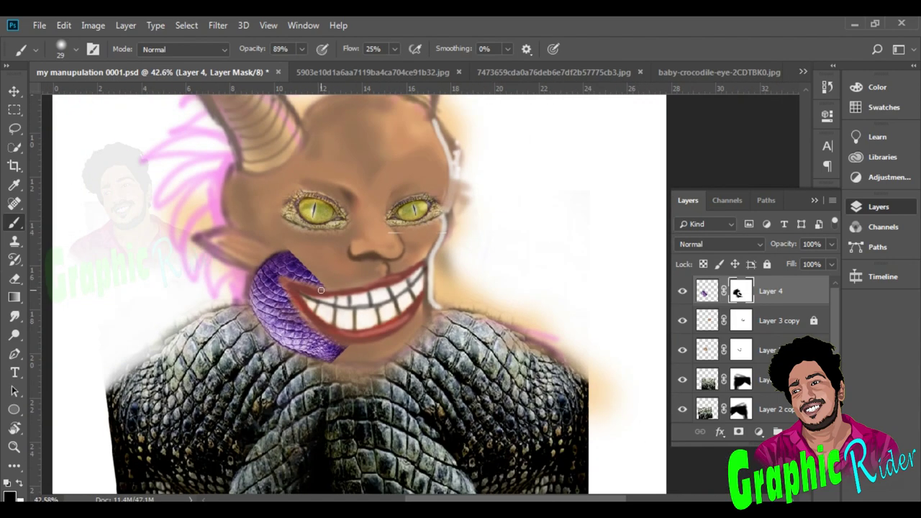
Duplicate the purple scale patch beside the original and lock the original Layer 4.
key(v)
drag(278, 309, 360, 318)
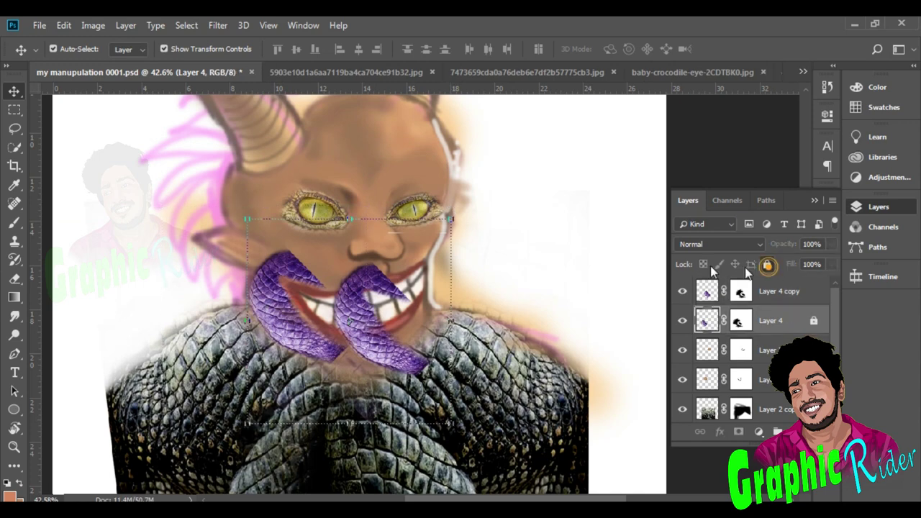
Rotate the Layer 4 copy to -96.65° and fit it around the opposite side of the mouth.
drag(467, 213, 185, 181)
drag(362, 302, 400, 333)
scroll(748, 344, down, 3)
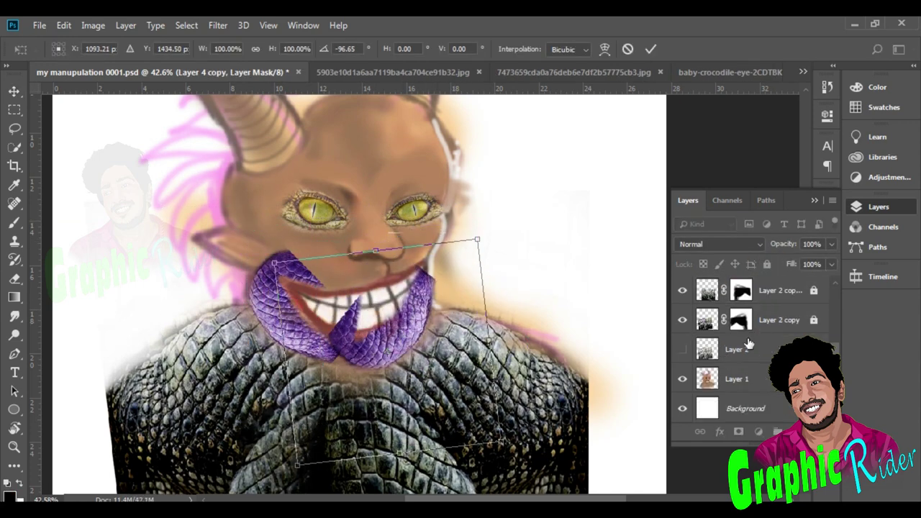
key(Return)
Hide Layer 1, move the copied patch onto empty canvas, and mask out the faint leftover texture beside it.
click(682, 379)
mouse_move(448, 279)
mouse_down()
mouse_move(580, 160)
mouse_move(583, 134)
mouse_up()
key(b)
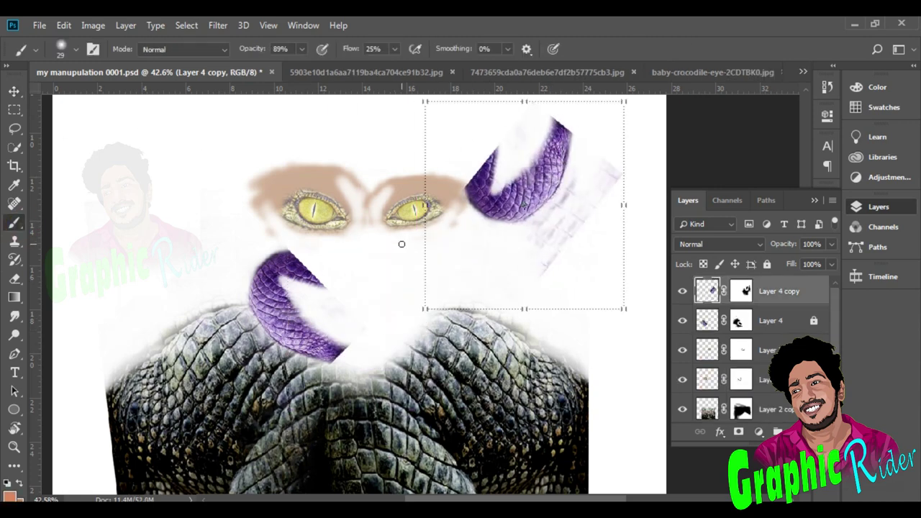
click(742, 291)
drag(566, 245, 584, 245)
drag(612, 148, 598, 203)
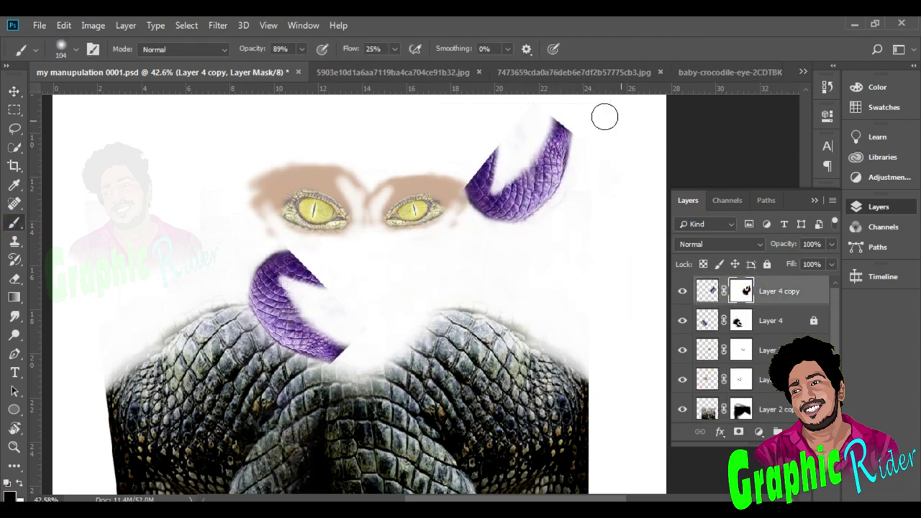
Paint white on the Layer 4 copy mask to restore the hidden scales inside the patch's notch.
mouse_move(531, 159)
mouse_down()
mouse_move(538, 152)
mouse_move(509, 137)
mouse_move(528, 144)
mouse_up()
key(x)
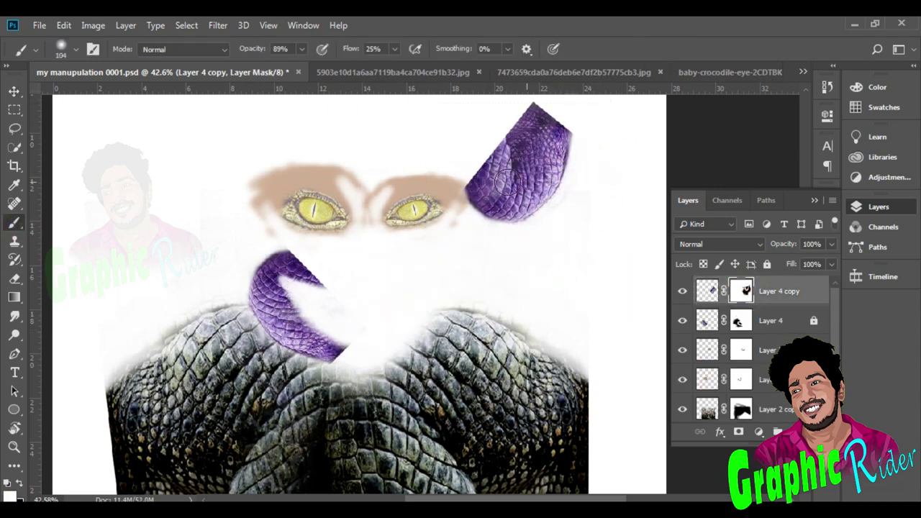
key(x)
Show Layer 1 again and move the restored purple patch back over the face.
key(ctrl+0)
key(v)
drag(533, 248, 451, 291)
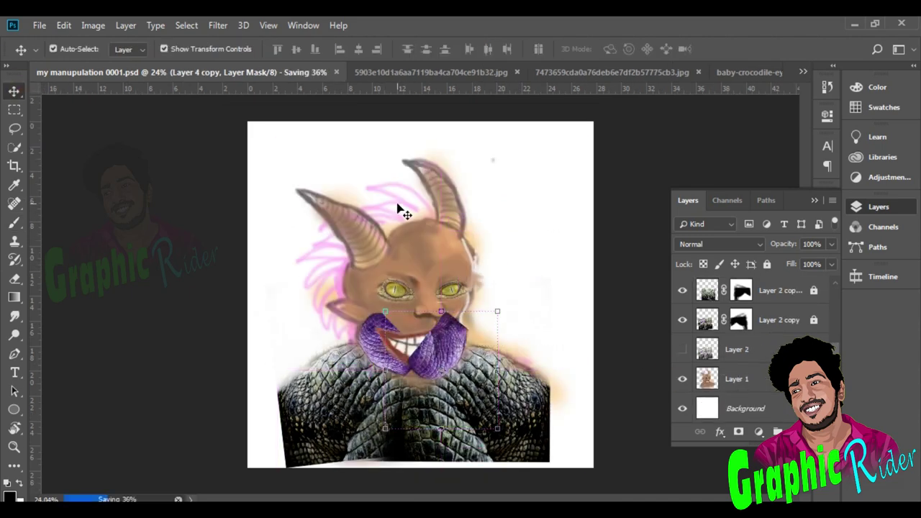
scroll(449, 334, up, 3)
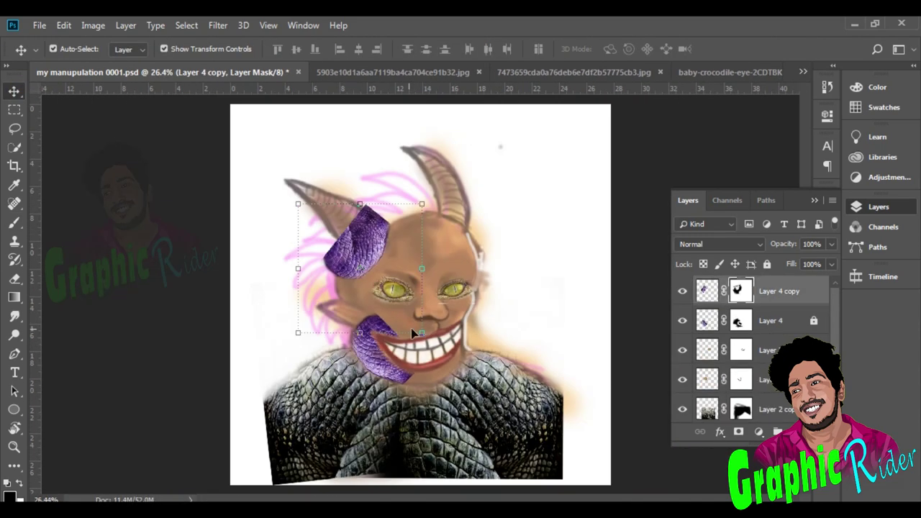
Free-transform the Layer 4 copy, enlarging it to about 388% wide and 435% high with a rotation of -30.35°.
key(ctrl+t)
drag(370, 227, 514, 411)
scroll(432, 288, down, 3)
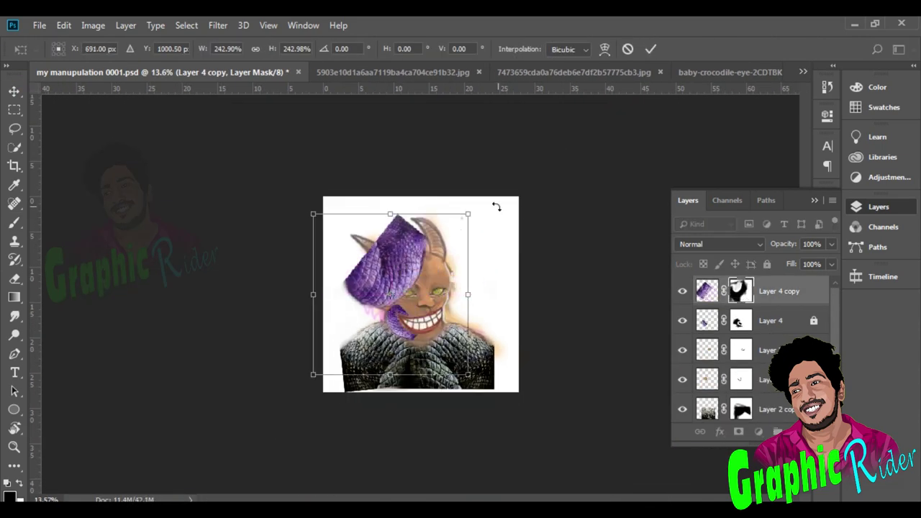
drag(493, 205, 504, 238)
drag(404, 273, 409, 266)
drag(527, 351, 547, 374)
scroll(528, 329, down, 4)
drag(505, 342, 596, 374)
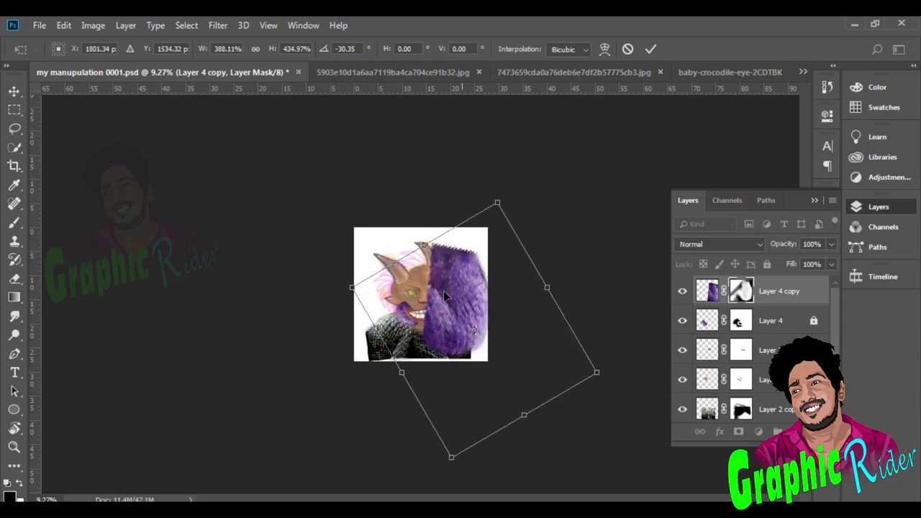
Rotate and reposition the enlarged purple scales to cover the whole head, and apply the transform.
drag(443, 290, 414, 282)
drag(503, 216, 459, 201)
drag(436, 288, 430, 268)
click(650, 50)
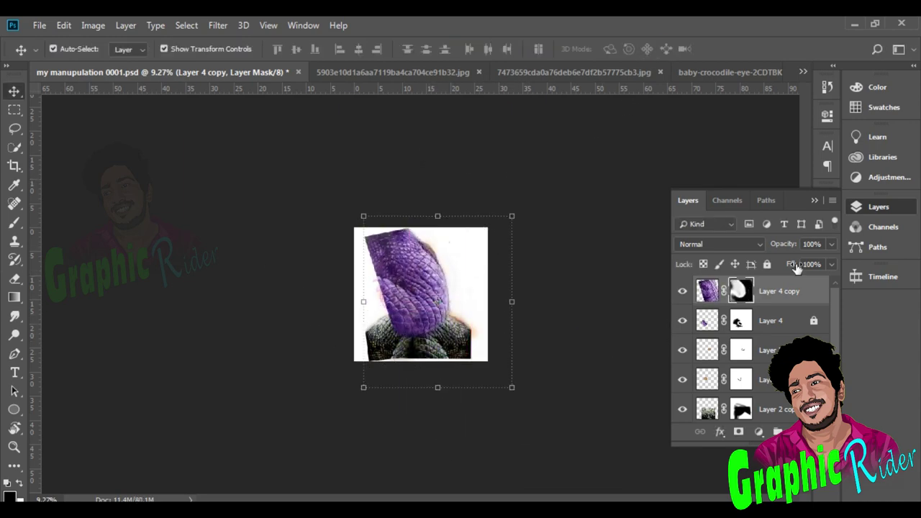
Lower the Layer 4 copy opacity to 51% and paint black on its mask along the right side of the head, jaw and eyes.
click(832, 245)
drag(835, 261, 798, 261)
scroll(427, 293, up, 10)
click(14, 223)
mouse_move(267, 336)
mouse_down()
mouse_move(257, 222)
mouse_move(269, 364)
mouse_up()
mouse_move(516, 210)
mouse_down()
mouse_move(560, 351)
mouse_move(546, 387)
mouse_move(545, 357)
mouse_move(521, 362)
mouse_move(542, 324)
mouse_move(534, 229)
mouse_up()
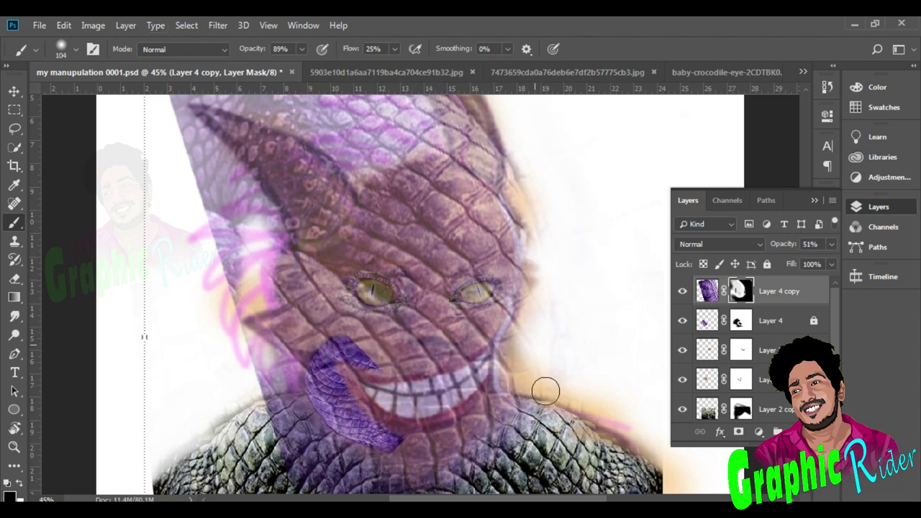
drag(527, 399, 508, 439)
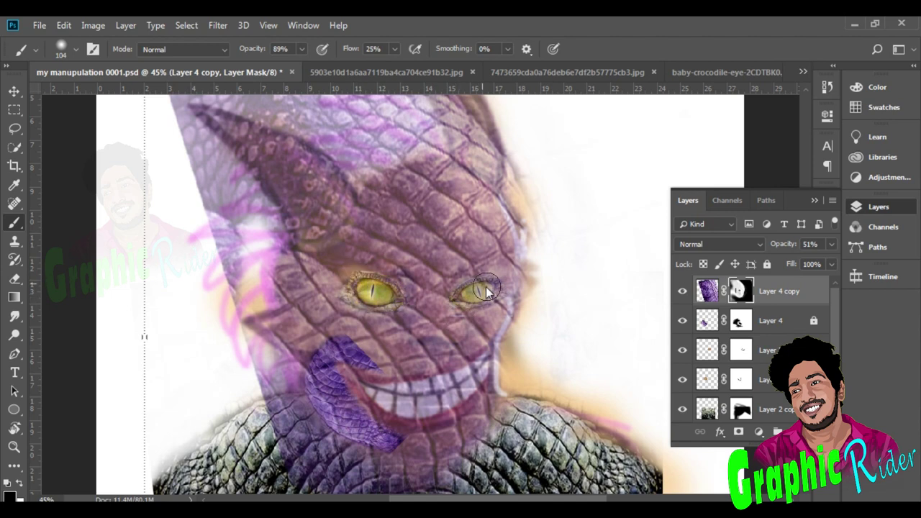
Mask out the excess purple scales around the pointed ear, neck and outer edges of both horns.
mouse_move(321, 339)
mouse_down()
mouse_move(270, 369)
mouse_move(261, 327)
mouse_up()
mouse_move(269, 243)
mouse_down()
mouse_move(267, 273)
mouse_move(204, 165)
mouse_move(291, 430)
mouse_move(351, 466)
mouse_move(301, 440)
mouse_move(350, 491)
mouse_up()
mouse_move(257, 276)
mouse_down()
mouse_move(221, 145)
mouse_move(203, 151)
mouse_move(246, 194)
mouse_move(199, 187)
mouse_move(206, 141)
mouse_up()
drag(458, 180, 453, 336)
mouse_move(418, 282)
mouse_down()
mouse_move(370, 304)
mouse_move(377, 195)
mouse_up()
Erase the leftover purple patch from the white background above the left horn using the brush at 70% opacity.
mouse_move(214, 218)
mouse_down()
mouse_move(160, 173)
mouse_move(146, 214)
mouse_move(157, 226)
mouse_move(368, 320)
mouse_move(410, 276)
mouse_move(206, 175)
mouse_move(281, 156)
mouse_move(235, 156)
mouse_move(352, 136)
mouse_move(553, 179)
mouse_move(380, 246)
mouse_move(329, 286)
mouse_move(413, 300)
mouse_move(280, 218)
mouse_move(257, 262)
mouse_move(414, 265)
mouse_up()
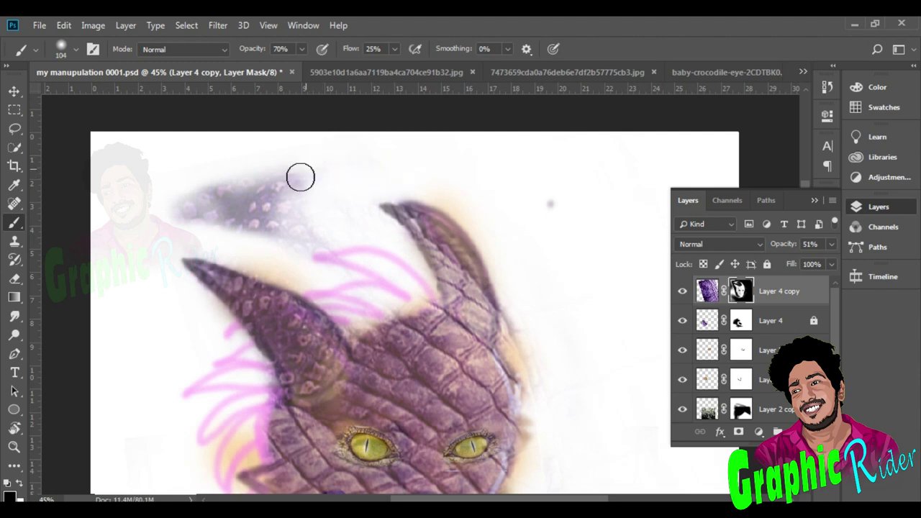
mouse_move(300, 177)
mouse_down()
mouse_move(197, 170)
mouse_move(212, 221)
mouse_move(292, 192)
mouse_up()
mouse_move(237, 236)
mouse_down()
mouse_move(297, 230)
mouse_move(396, 184)
mouse_up()
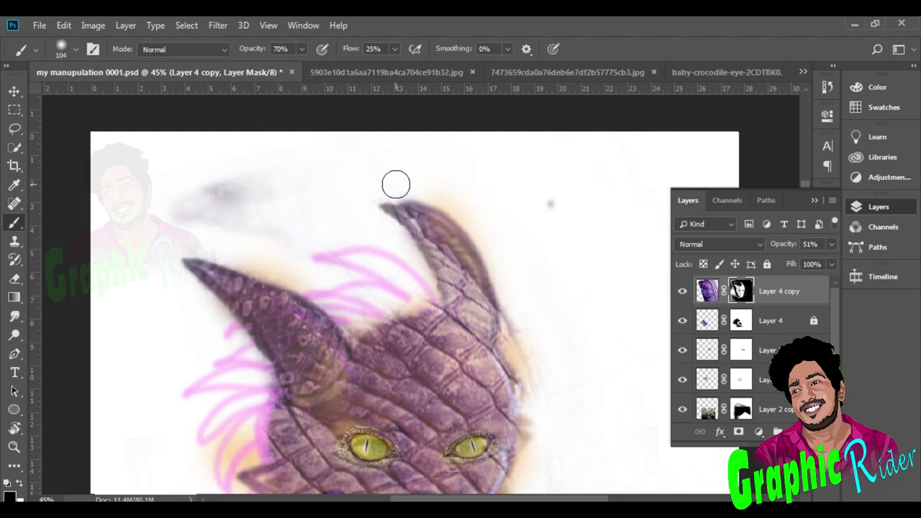
drag(283, 216, 198, 221)
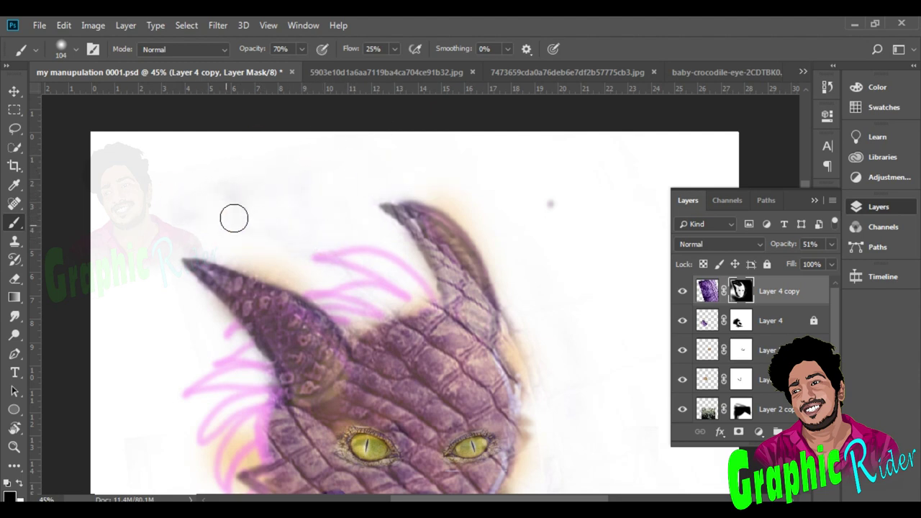
Set the brush opacity to 92% and hide Layer 4.
drag(309, 68, 317, 69)
scroll(401, 316, down, 4)
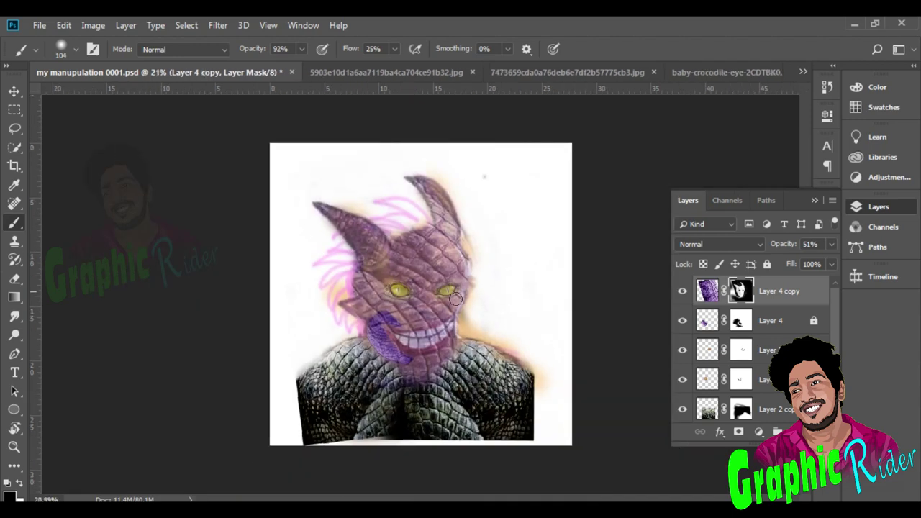
scroll(405, 341, up, 6)
scroll(436, 384, down, 1)
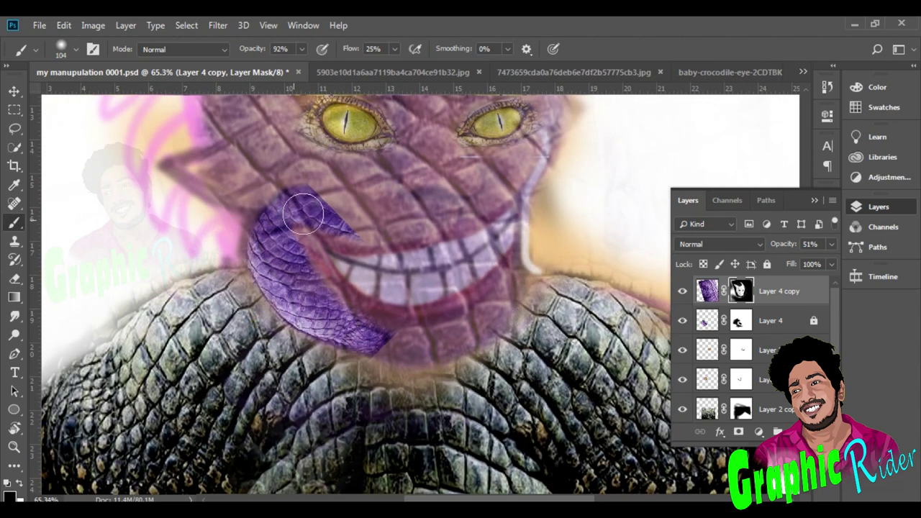
drag(432, 224, 331, 340)
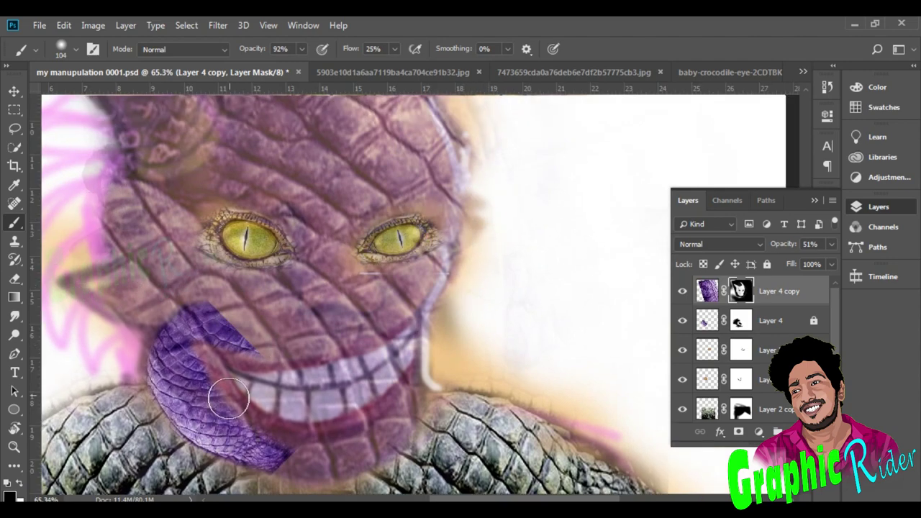
scroll(176, 427, down, 7)
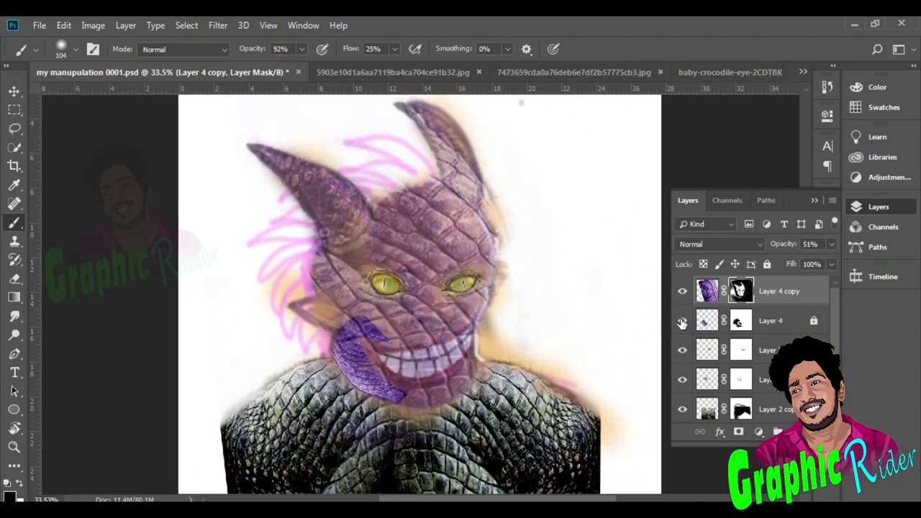
click(682, 321)
Shrink the brush to 37 px and mask the scales off the lips and teeth on Layer 4 copy.
scroll(445, 353, up, 11)
alt+right_click(452, 351)
mouse_move(451, 352)
mouse_down()
mouse_move(427, 356)
mouse_move(463, 297)
mouse_up()
drag(521, 274, 524, 325)
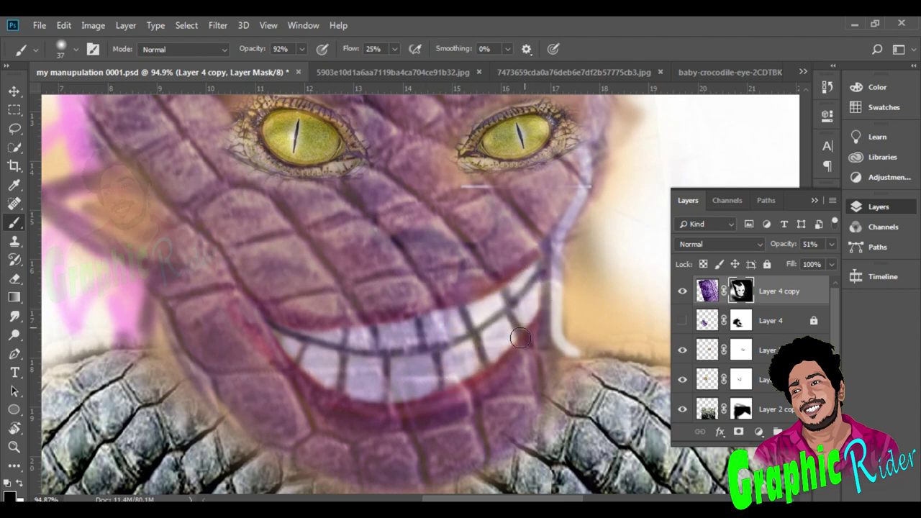
drag(454, 375, 456, 297)
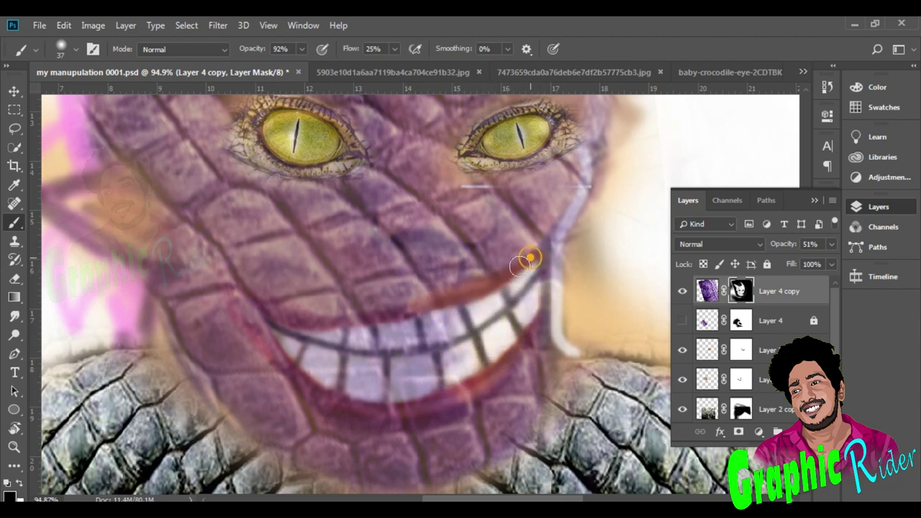
drag(231, 290, 286, 352)
drag(318, 389, 303, 371)
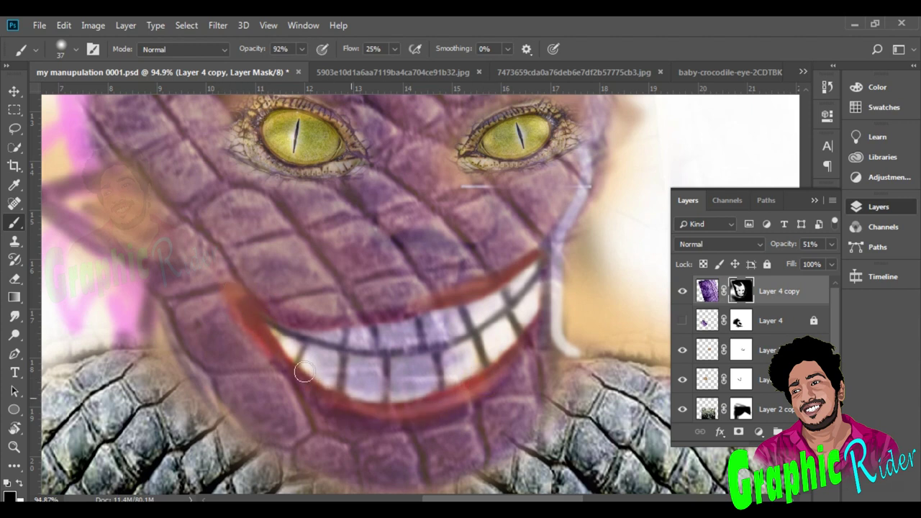
drag(395, 407, 411, 316)
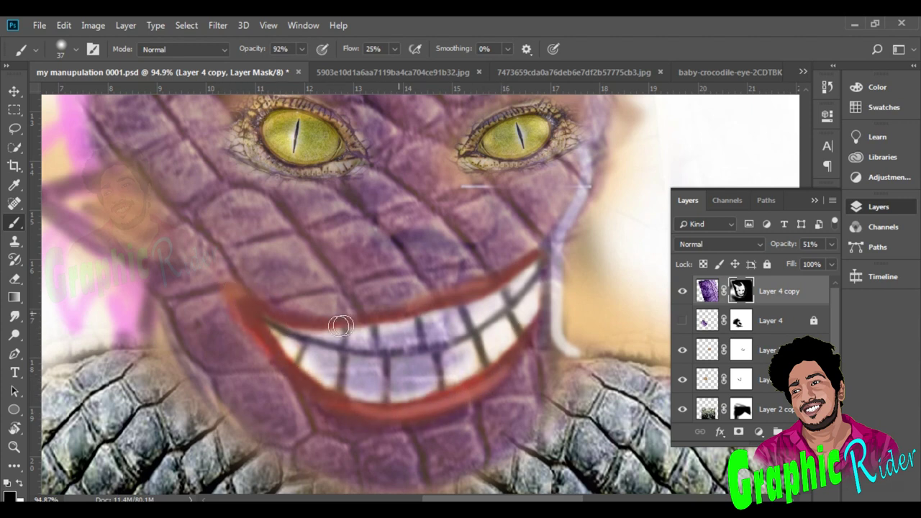
mouse_move(341, 326)
mouse_down()
mouse_move(404, 330)
mouse_move(362, 360)
mouse_move(372, 342)
mouse_move(438, 378)
mouse_up()
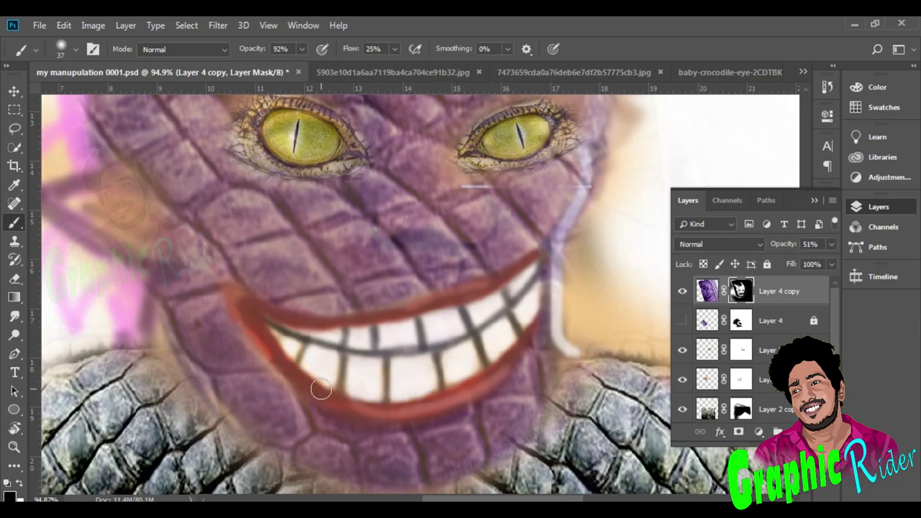
Clean up the Layer 4 copy mask along the outer edges of both horns and beside the pink hair.
scroll(321, 389, down, 3)
scroll(341, 226, up, 3)
drag(309, 169, 333, 216)
drag(351, 267, 339, 309)
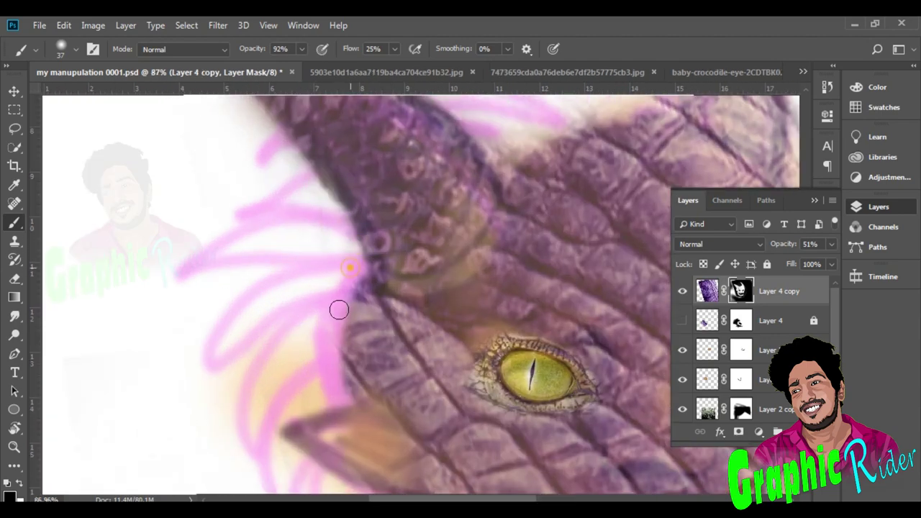
scroll(339, 310, up, 2)
scroll(355, 249, down, 3)
scroll(237, 175, up, 3)
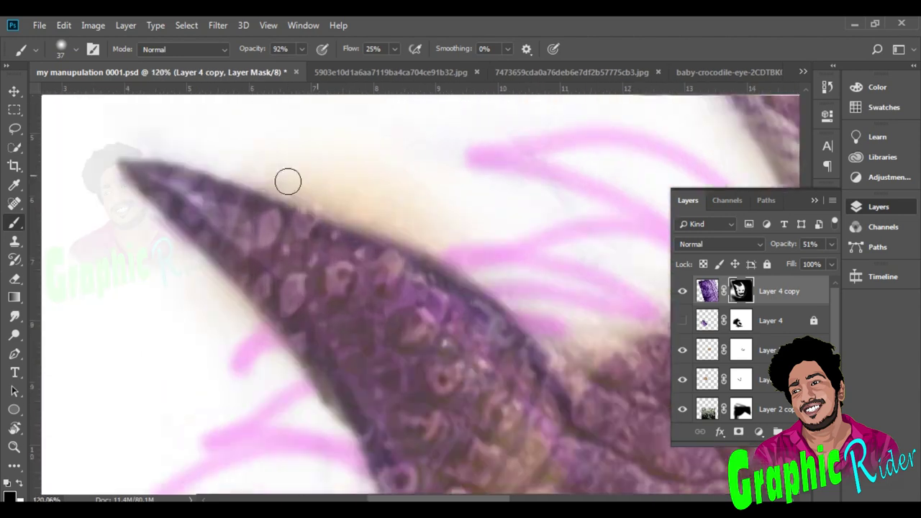
drag(288, 181, 373, 211)
scroll(508, 268, down, 5)
scroll(540, 224, up, 4)
drag(568, 164, 267, 180)
scroll(469, 187, down, 2)
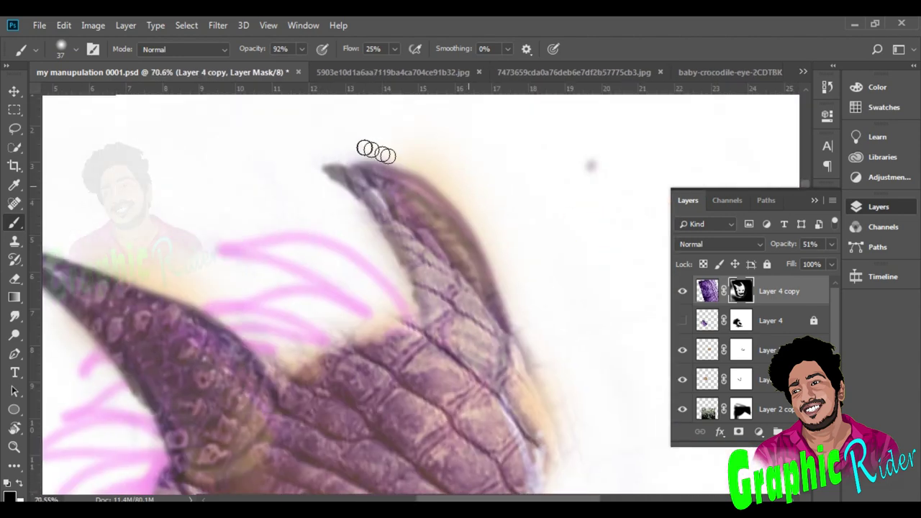
scroll(514, 302, down, 3)
scroll(530, 336, down, 4)
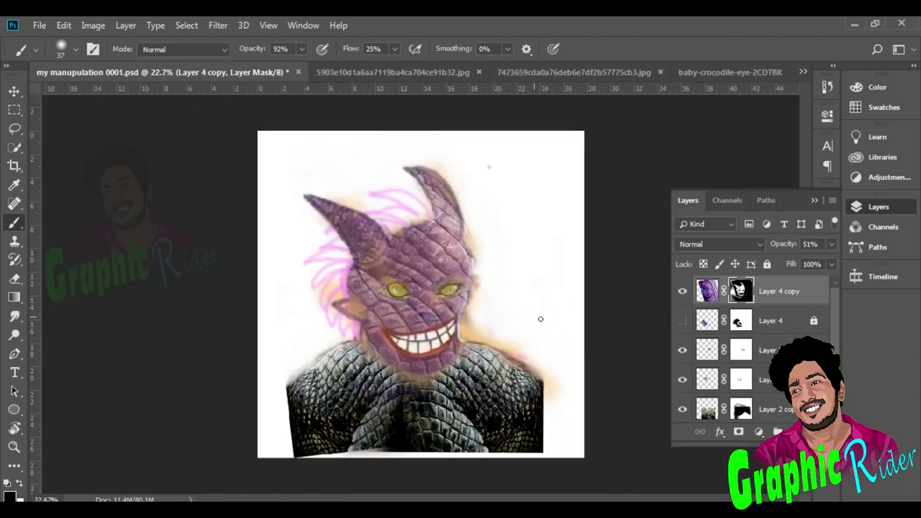
Restore the Layer 4 copy opacity to 100% and reselect its layer mask.
click(829, 261)
key(v)
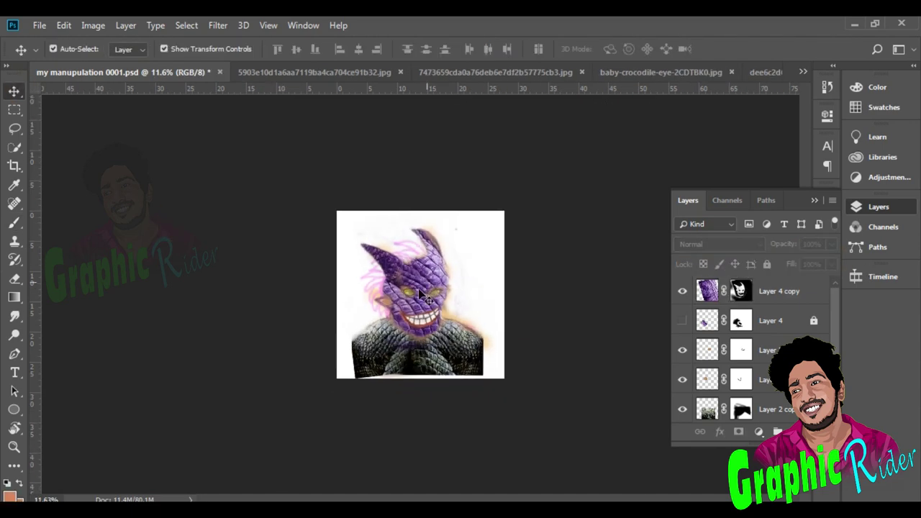
scroll(449, 312, up, 3)
scroll(448, 312, down, 1)
click(683, 321)
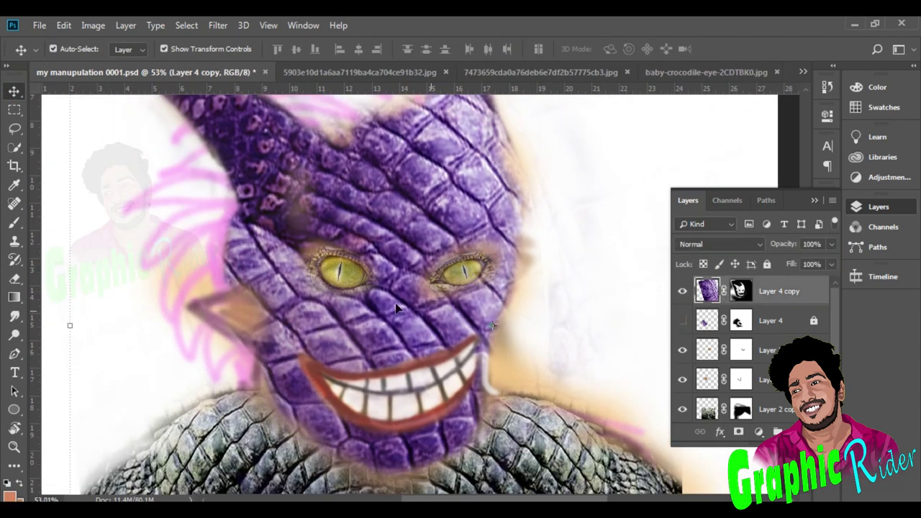
scroll(376, 286, down, 1)
click(741, 291)
key(b)
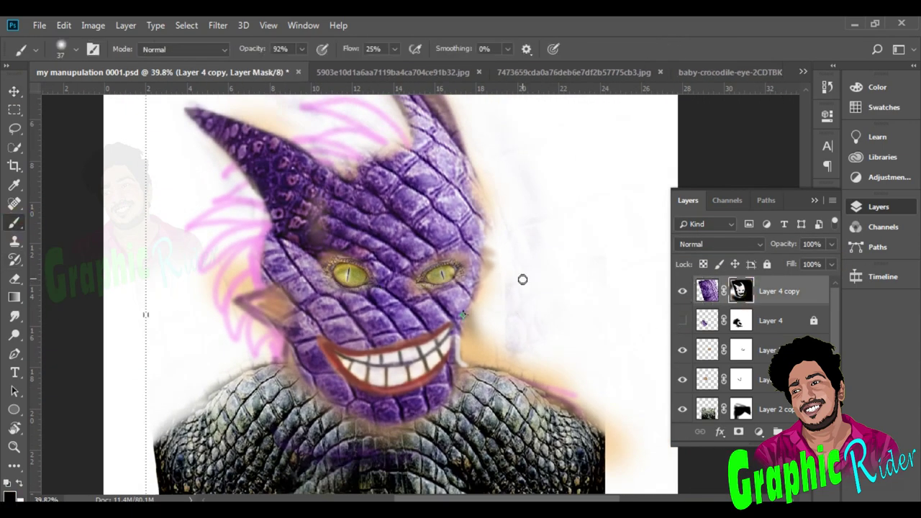
scroll(522, 282, down, 2)
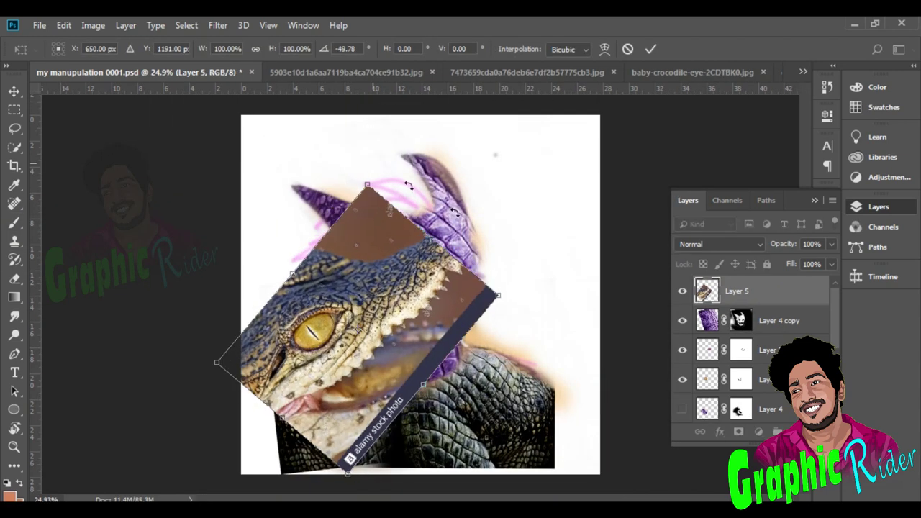
Apply the -49.78° rotation of the crocodile-eye image on Layer 5 and shift its colors toward purple with Color Balance.
click(93, 26)
click(651, 49)
click(93, 26)
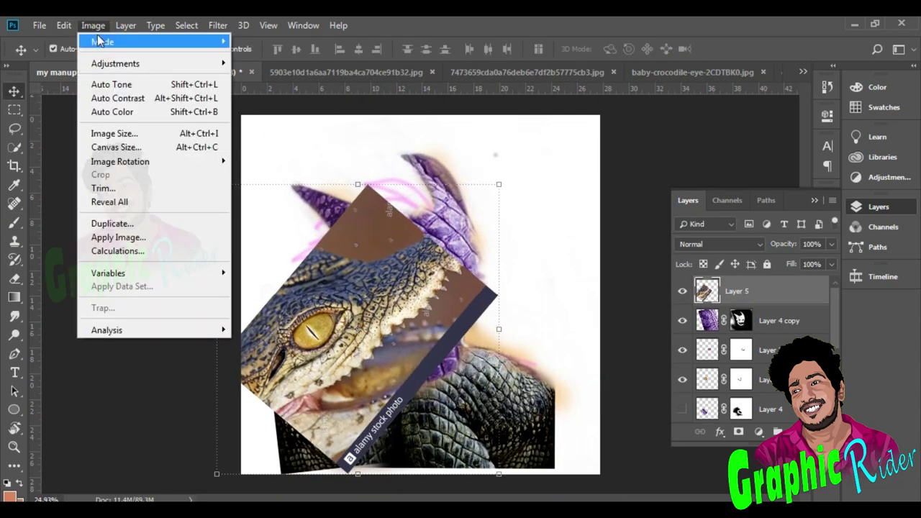
mouse_move(115, 64)
click(273, 153)
drag(684, 187, 670, 187)
drag(684, 204, 701, 209)
mouse_move(684, 170)
mouse_down()
mouse_move(647, 171)
mouse_move(673, 173)
mouse_up()
click(837, 137)
Move Layer 5 over the face, scale it to about 54% and rotate it 45.10°.
drag(348, 301, 392, 250)
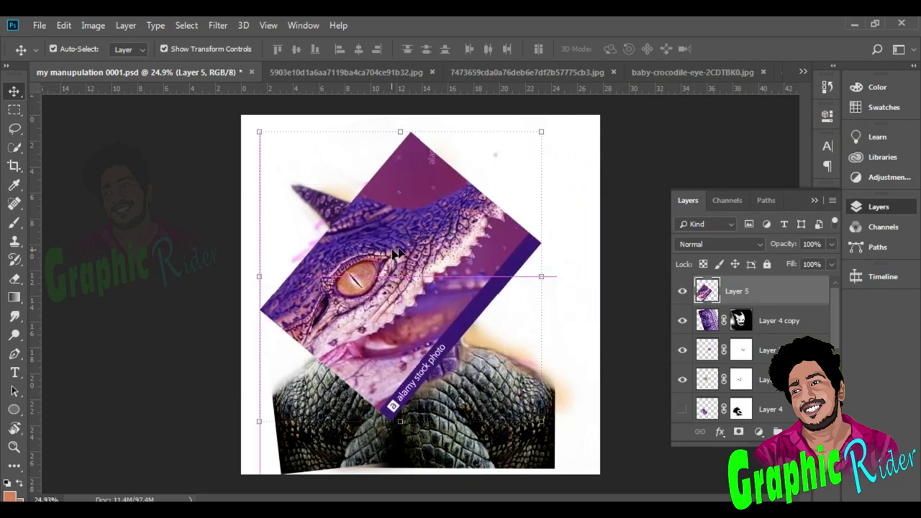
drag(542, 132, 411, 266)
drag(426, 252, 467, 342)
drag(376, 326, 439, 290)
scroll(443, 290, up, 3)
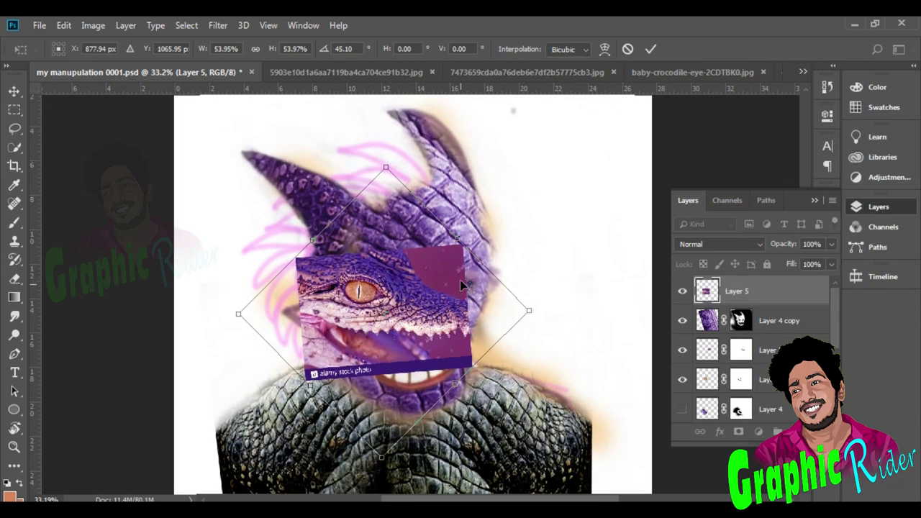
scroll(432, 245, up, 2)
Set the Layer 5 opacity to 57%, rotate and reposition its crocodile eye onto the face's left eye, and apply the transform.
click(832, 244)
drag(832, 259, 802, 259)
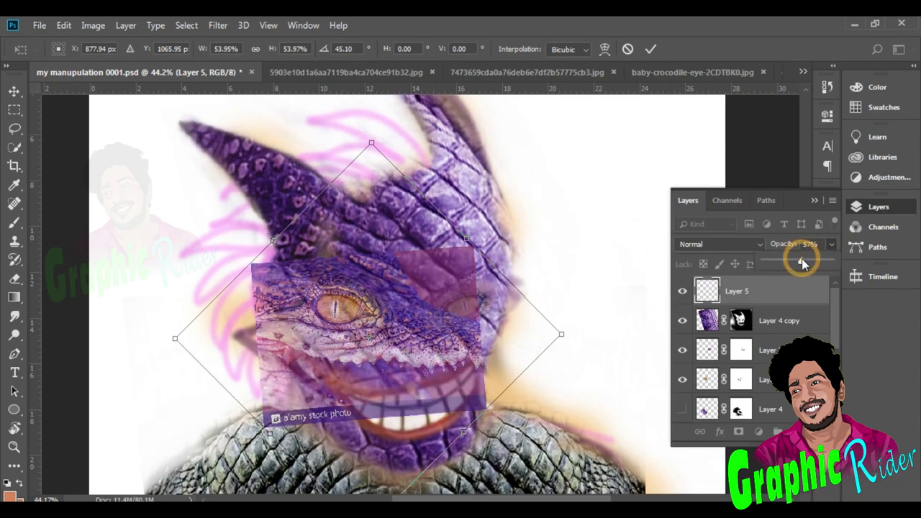
drag(564, 322, 559, 377)
mouse_move(425, 313)
mouse_down()
mouse_move(440, 316)
mouse_move(410, 316)
mouse_move(439, 320)
mouse_up()
drag(568, 393, 517, 379)
mouse_move(364, 308)
mouse_down()
mouse_move(388, 302)
mouse_move(383, 313)
mouse_up()
key(Return)
Add a layer mask to Layer 5 and paint out everything surrounding the crocodile eye.
click(739, 431)
key(b)
mouse_move(400, 392)
mouse_down()
mouse_move(220, 376)
mouse_move(421, 390)
mouse_move(442, 370)
mouse_up()
scroll(445, 265, down, 3)
scroll(376, 238, down, 1)
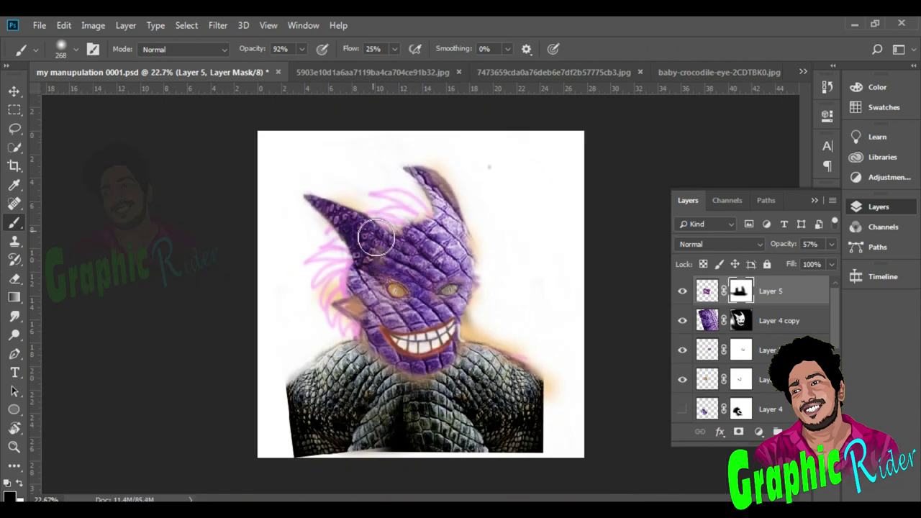
scroll(392, 286, up, 10)
drag(432, 423, 415, 424)
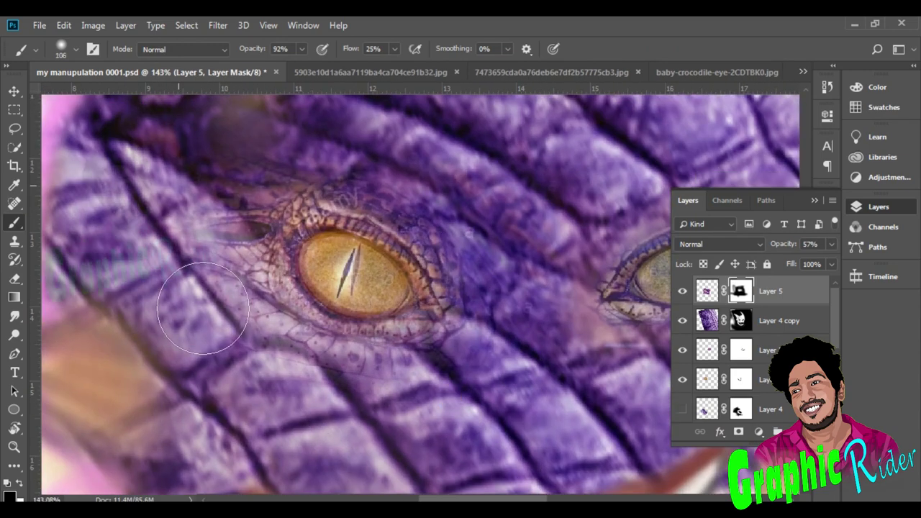
mouse_move(463, 209)
mouse_down()
mouse_move(514, 391)
mouse_move(183, 295)
mouse_up()
Reduce the brush to 50 px and paint white on the Layer 5 mask to restore the fine scales around the eye.
key(bracketleft)
key(bracketleft)
key(bracketleft)
key(bracketleft)
key(bracketleft)
key(bracketleft)
scroll(281, 259, down, 1)
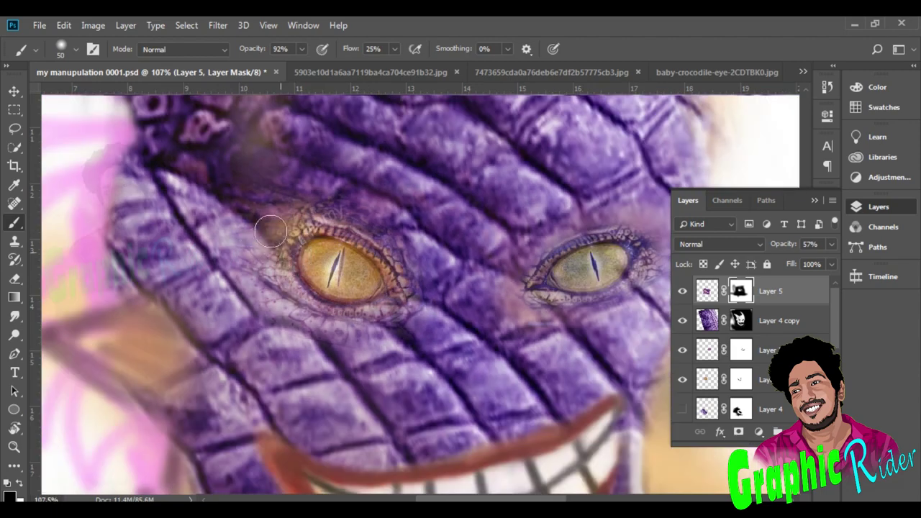
mouse_move(296, 253)
mouse_down()
mouse_move(385, 317)
mouse_move(439, 338)
mouse_move(447, 331)
mouse_up()
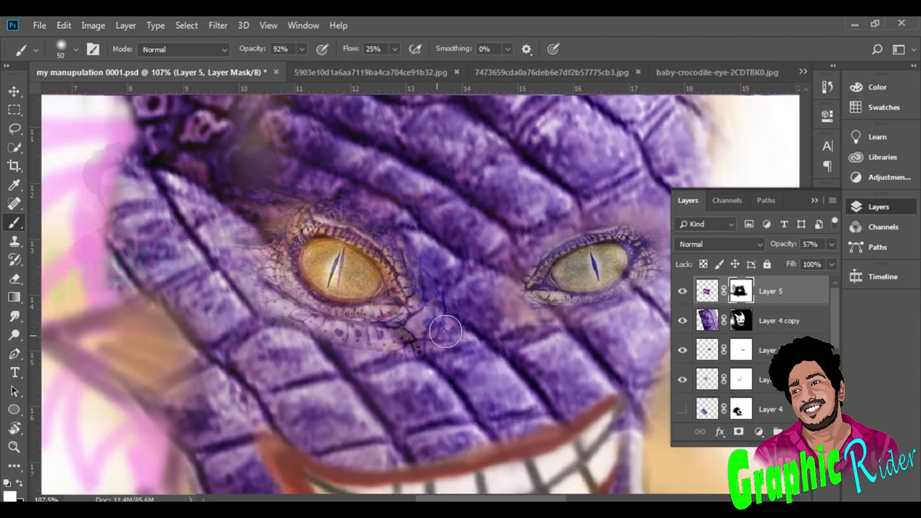
drag(399, 238, 438, 258)
drag(257, 214, 209, 255)
scroll(260, 254, down, 3)
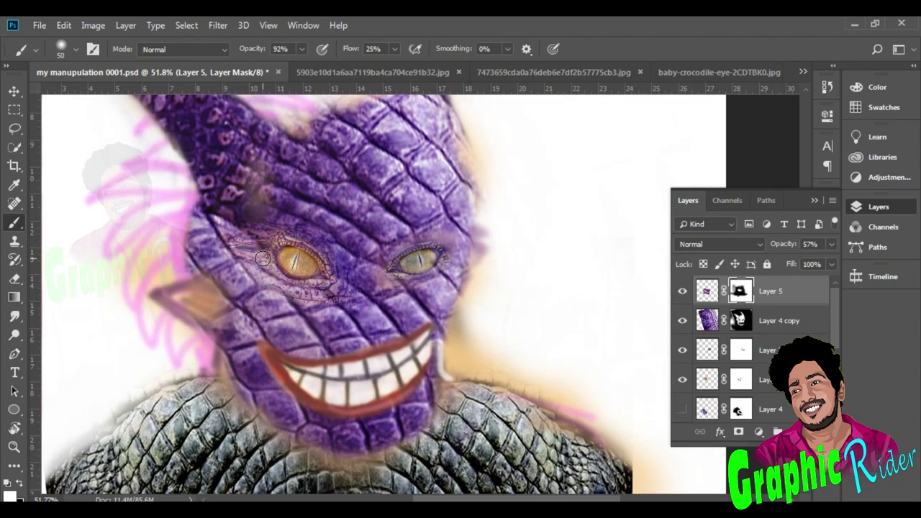
scroll(309, 237, up, 2)
scroll(298, 227, up, 4)
key(j)
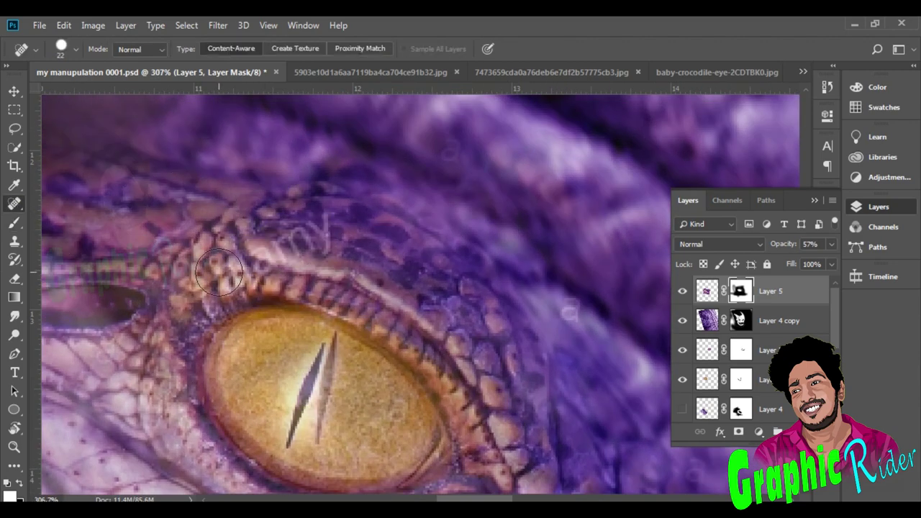
click(20, 224)
scroll(342, 317, down, 8)
click(13, 92)
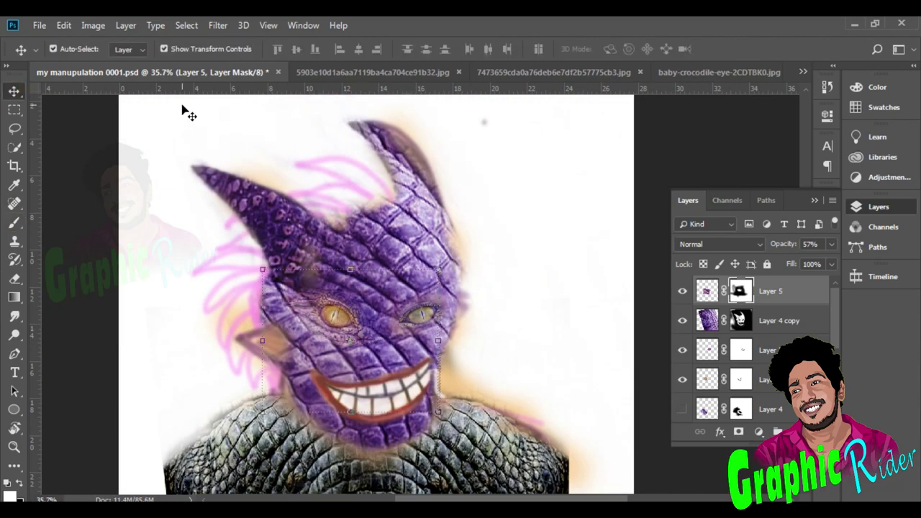
Raise the Layer 5 opacity to 100% and check the eye patch by briefly hiding Layer 4 copy.
drag(831, 244, 867, 256)
click(707, 291)
scroll(300, 288, up, 1)
click(683, 321)
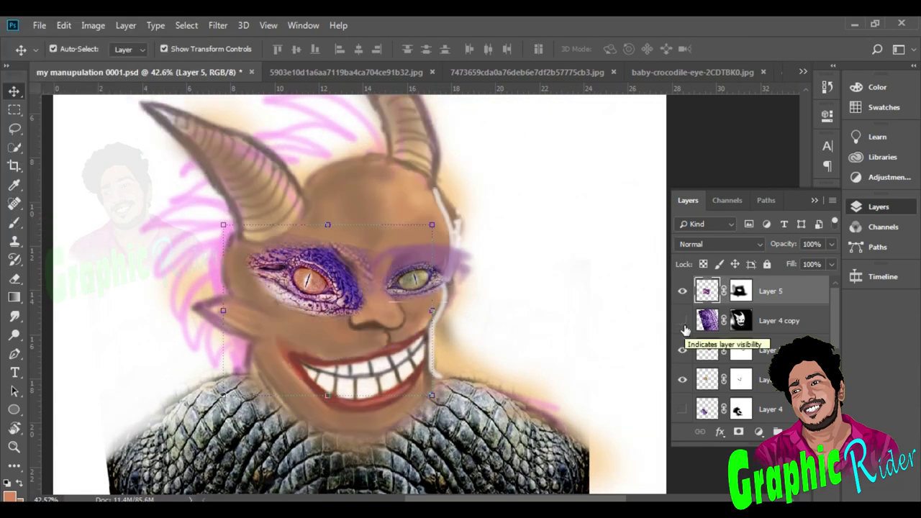
click(683, 320)
Duplicate Layer 5, move the copy onto the right eye and flip it horizontally.
key(ctrl+j)
drag(330, 303, 420, 288)
click(93, 26)
click(64, 26)
mouse_move(146, 339)
click(302, 496)
scroll(422, 281, up, 3)
scroll(421, 283, up, 2)
key(b)
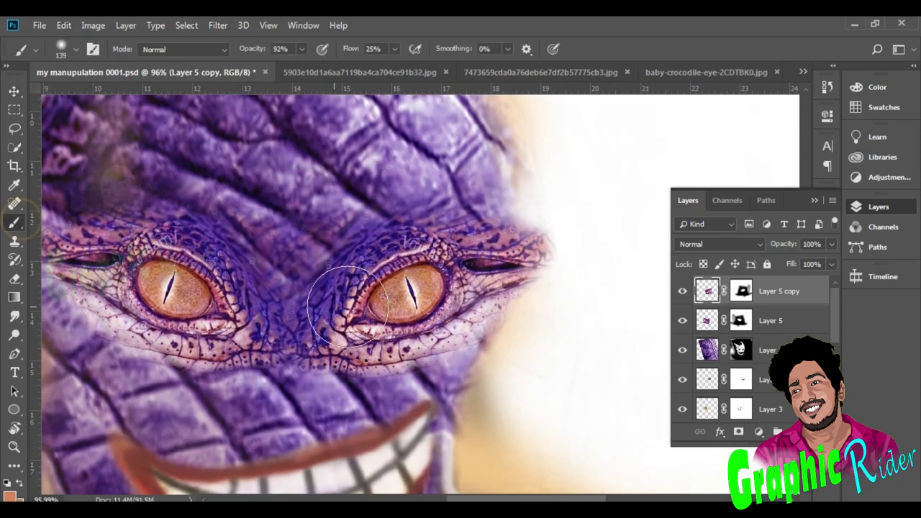
Paint black on the Layer 5 copy mask to remove the eye patch extending beyond the face's right edge and beneath the eye.
drag(527, 242, 519, 286)
key(ctrl+z)
click(741, 292)
drag(554, 247, 534, 311)
key(x)
drag(549, 227, 522, 316)
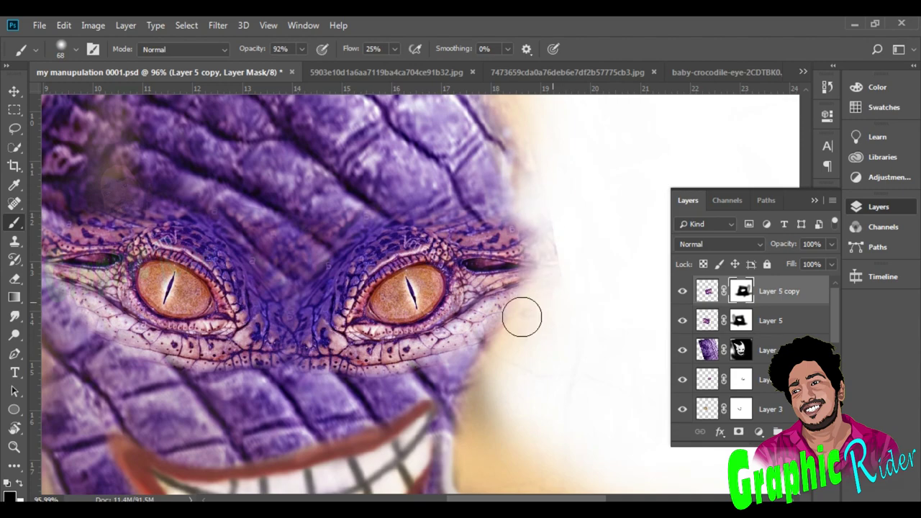
drag(548, 226, 286, 350)
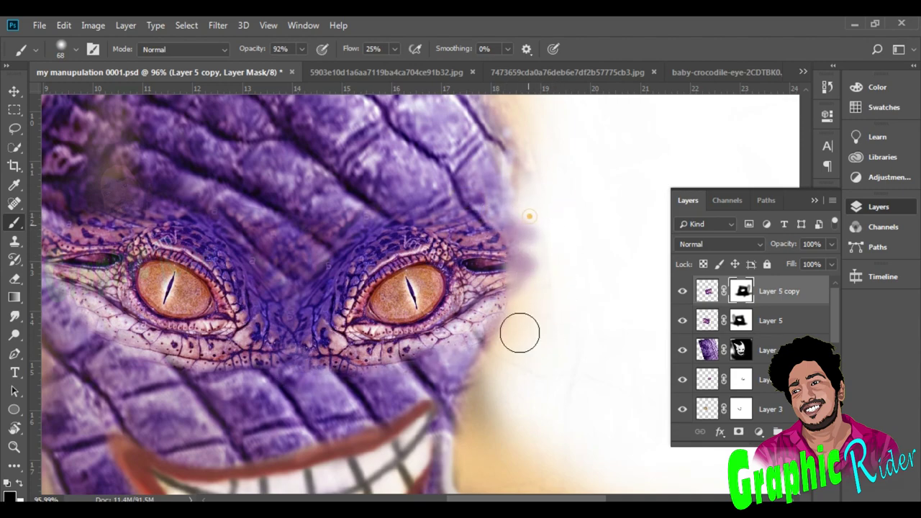
Mask out the pale skin around the left eye so that the eye patch blends into the purple scales.
scroll(520, 333, down, 3)
scroll(475, 332, up, 2)
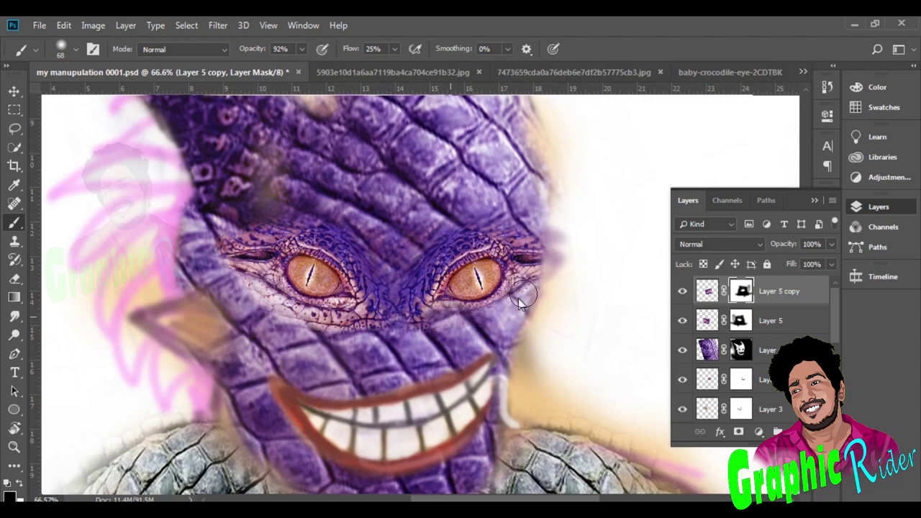
scroll(421, 327, up, 1)
scroll(483, 319, down, 2)
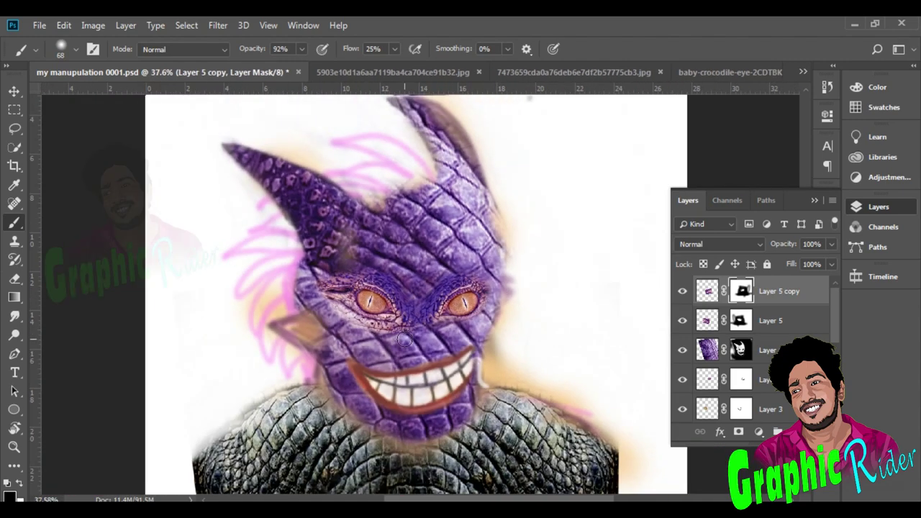
scroll(483, 318, up, 2)
mouse_move(300, 310)
mouse_down()
mouse_move(337, 308)
mouse_move(296, 265)
mouse_up()
scroll(400, 316, down, 1)
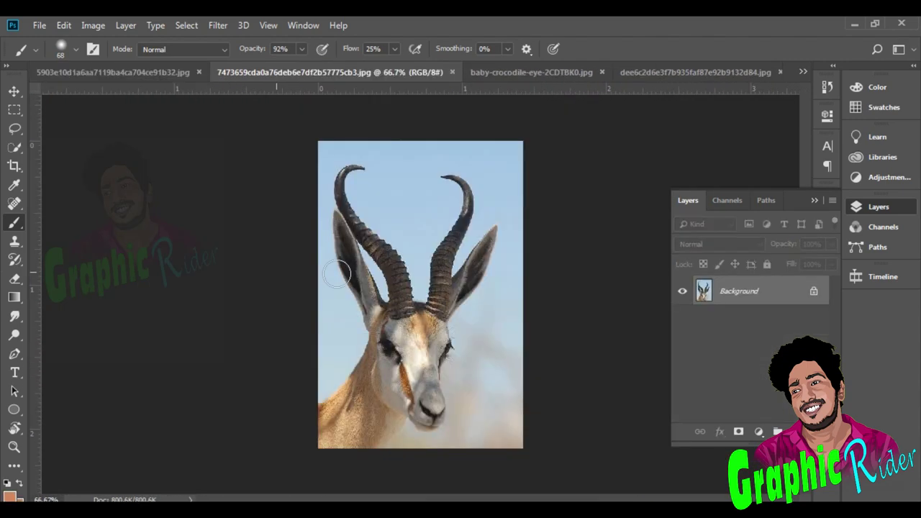
In the antelope photo, unlock the background and select the left horn with a freehand Lasso outline.
click(823, 291)
key(w)
scroll(422, 261, up, 3)
click(14, 129)
drag(292, 127, 340, 427)
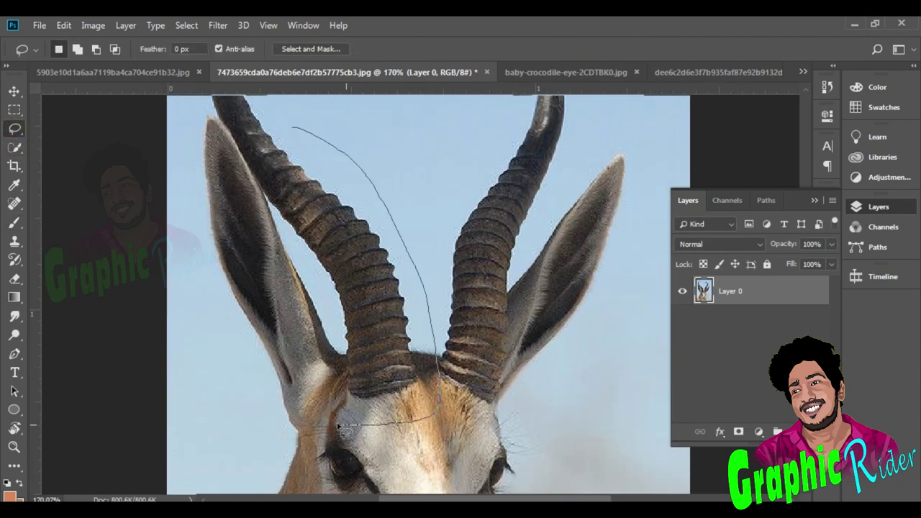
key(v)
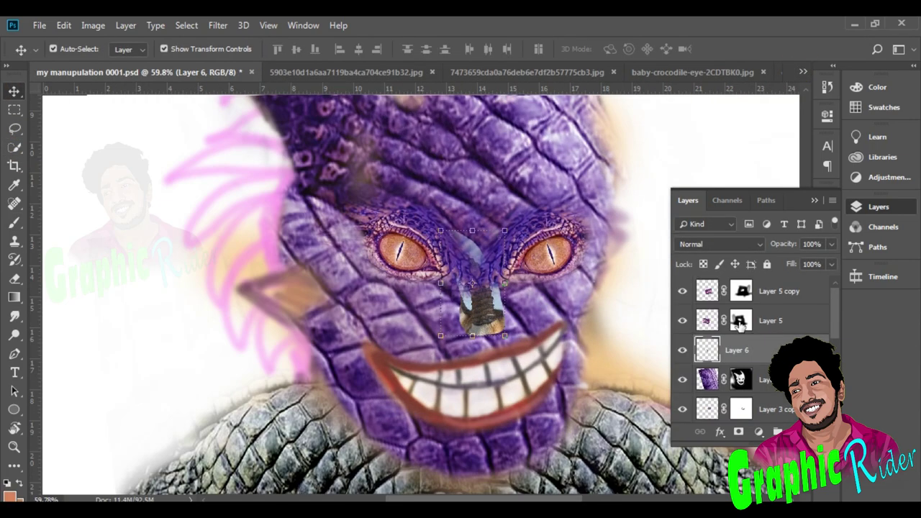
Arrange the pasted horn on Layer 6 above the eye layers, and lock Layer 5 and Layer 5 copy.
drag(741, 325, 742, 280)
scroll(464, 258, down, 3)
click(800, 321)
ctrl+click(805, 348)
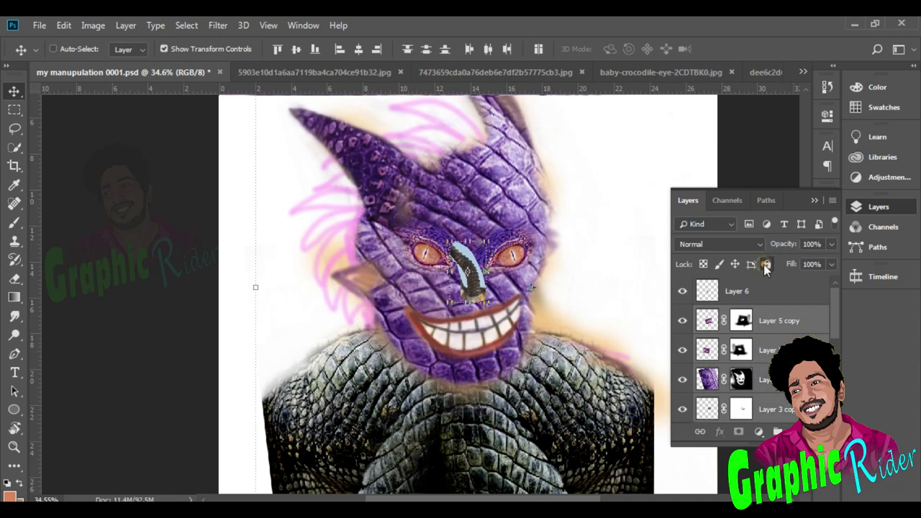
scroll(775, 324, down, 4)
ctrl+click(776, 294)
ctrl+click(794, 324)
click(766, 265)
Enlarge the horn to about 318%, rotate it about -29°, and fit it over the character's left horn.
scroll(783, 300, down, 4)
scroll(763, 317, up, 8)
click(463, 257)
drag(488, 303, 614, 412)
drag(539, 323, 389, 175)
scroll(392, 169, down, 2)
scroll(403, 151, up, 2)
drag(380, 419, 425, 367)
drag(308, 290, 288, 248)
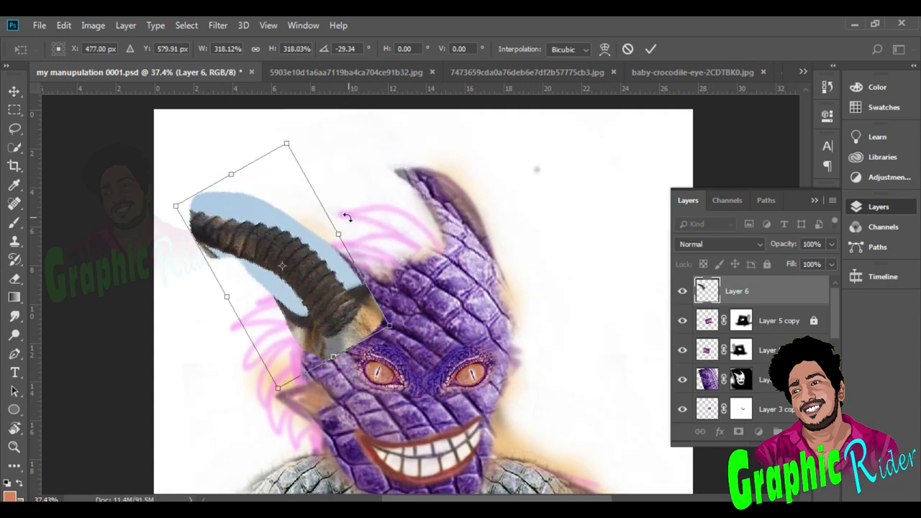
drag(338, 235, 366, 219)
drag(392, 209, 397, 218)
drag(332, 271, 344, 285)
click(651, 49)
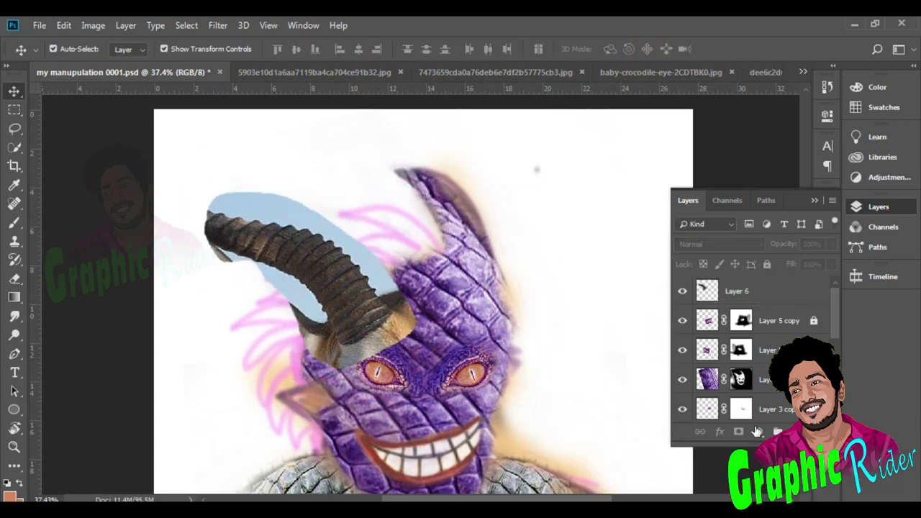
Add a layer mask to Layer 6 and paint out the antelope fur around the horn's base.
click(739, 432)
key(b)
scroll(361, 362, up, 5)
key(x)
mouse_move(214, 255)
mouse_down()
mouse_move(270, 346)
mouse_move(388, 345)
mouse_up()
drag(311, 339, 516, 240)
drag(541, 275, 348, 380)
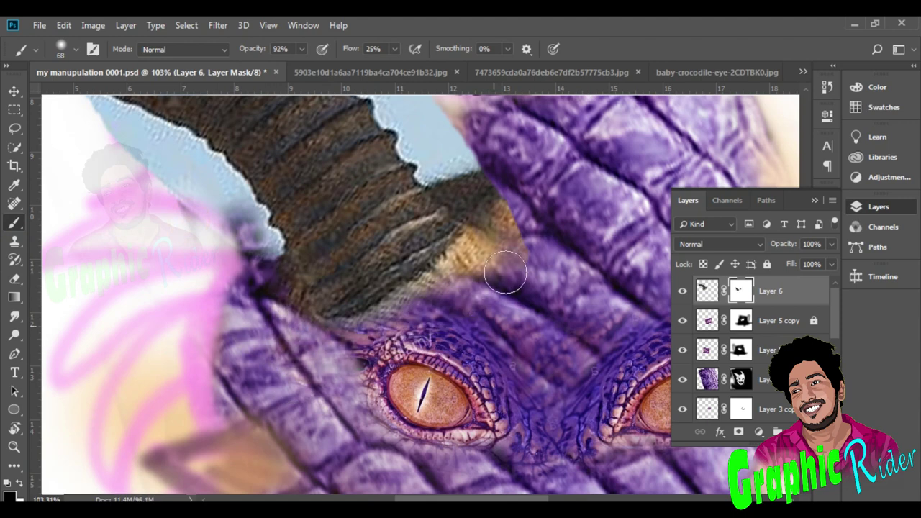
drag(505, 272, 473, 199)
Paint out the blue sky along the upper and lower edges of the horn on the Layer 6 mask.
scroll(473, 199, down, 7)
scroll(366, 174, up, 5)
mouse_move(353, 217)
mouse_down()
mouse_move(161, 165)
mouse_move(307, 194)
mouse_move(139, 153)
mouse_up()
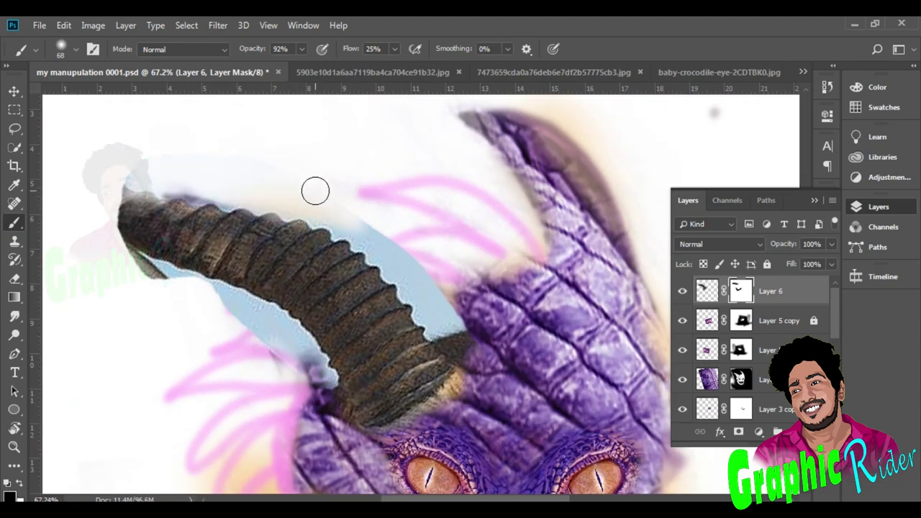
mouse_move(316, 176)
mouse_down()
mouse_move(381, 240)
mouse_move(363, 246)
mouse_up()
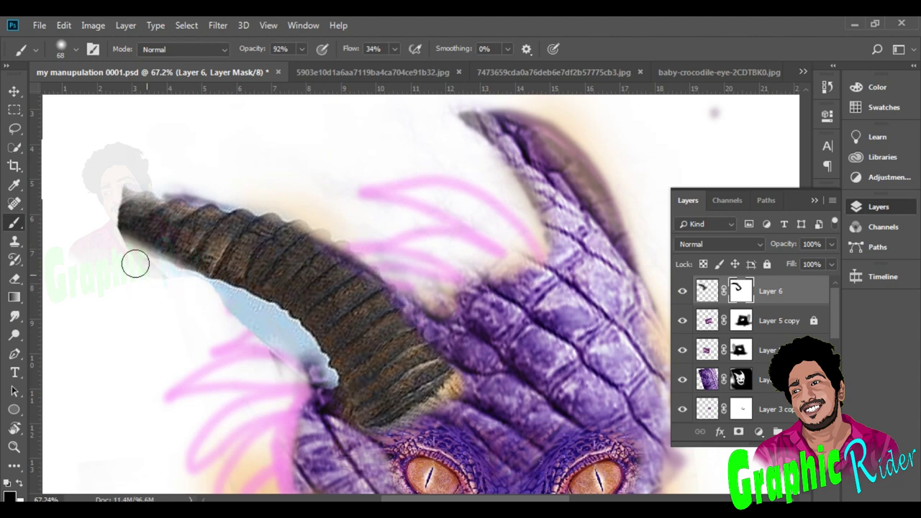
drag(135, 264, 252, 307)
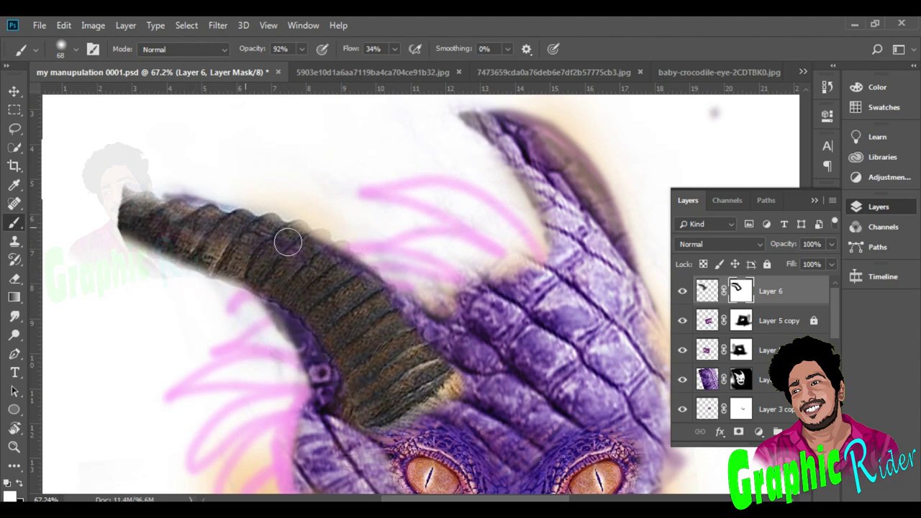
scroll(398, 271, down, 4)
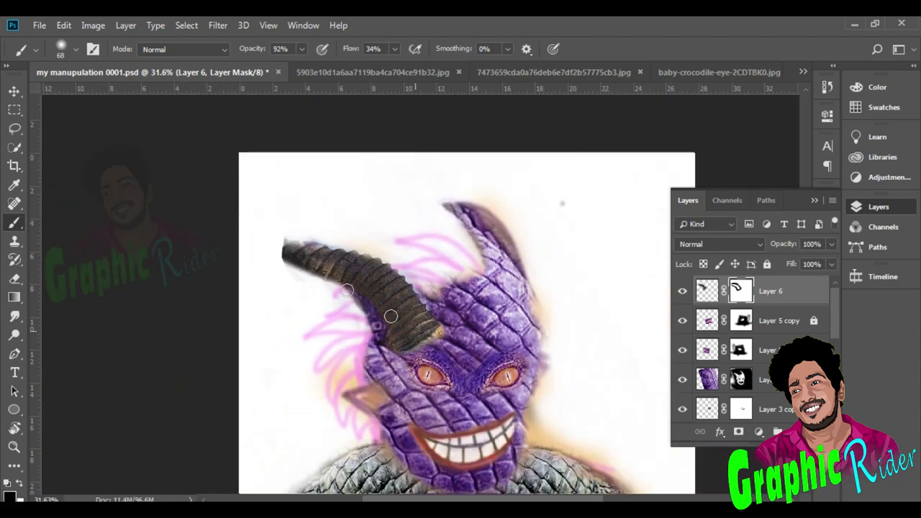
Warp the horn on Layer 6 so that its base widens and its curve follows the character's head.
key(v)
right_click(370, 316)
key(Escape)
click(65, 24)
mouse_move(156, 341)
click(280, 427)
scroll(346, 251, down, 3)
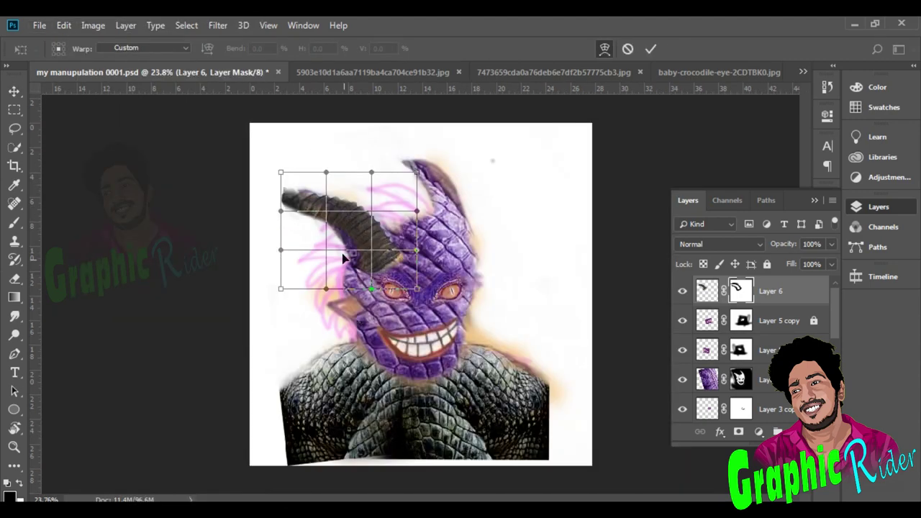
scroll(351, 242, up, 8)
drag(376, 244, 345, 242)
drag(432, 229, 451, 154)
scroll(325, 255, down, 5)
drag(392, 273, 351, 252)
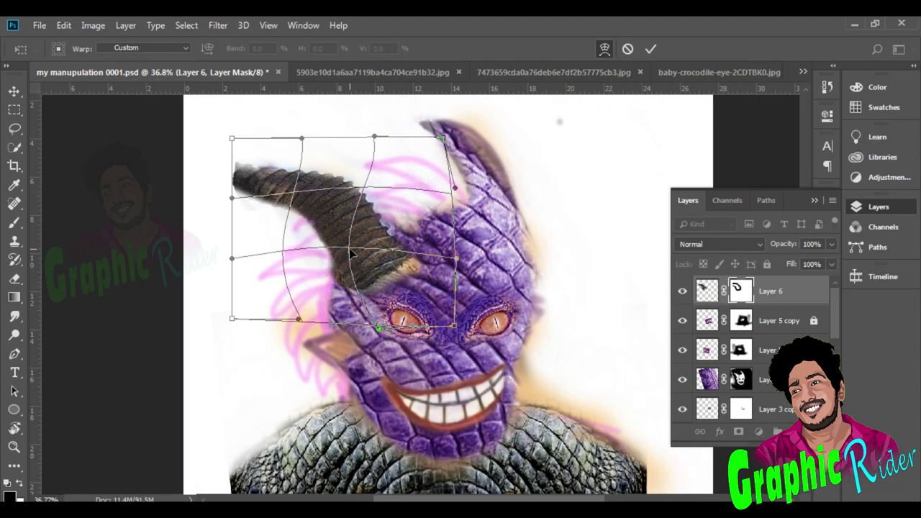
click(650, 49)
Shift the horn's colours to dark purple, nudge it slightly upward, and compare it with the sketch by toggling Layer 6.
click(93, 25)
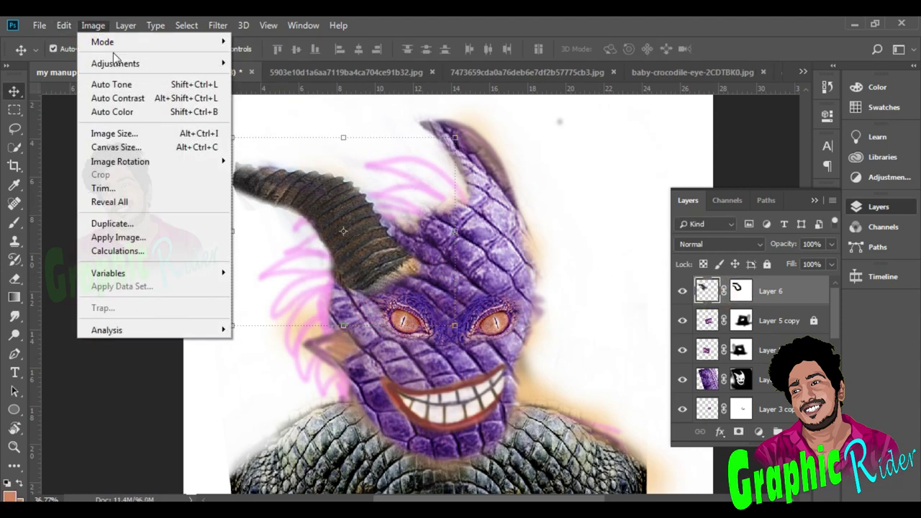
mouse_move(103, 60)
click(324, 168)
drag(684, 184, 692, 204)
click(838, 137)
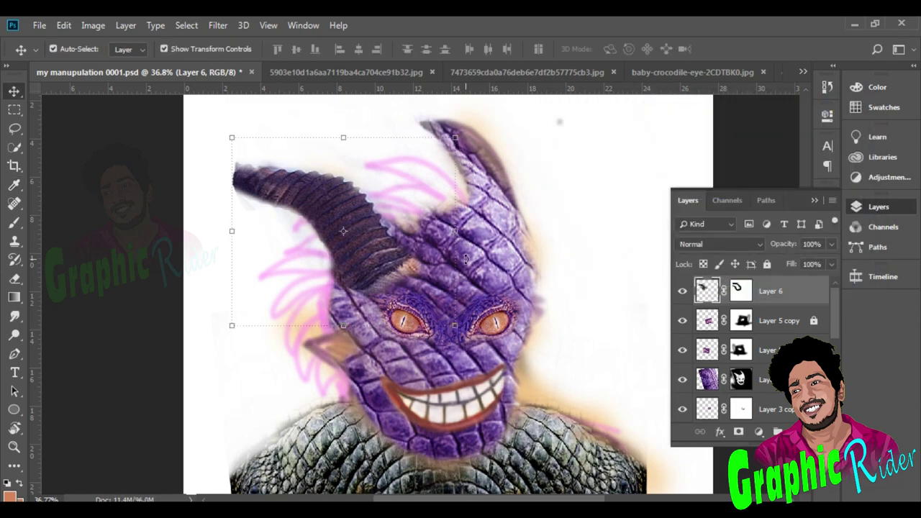
drag(354, 242, 352, 231)
click(681, 291)
click(681, 290)
Paint black on the Layer 6 mask to blend the base of the horn into the purple forehead scales.
key(b)
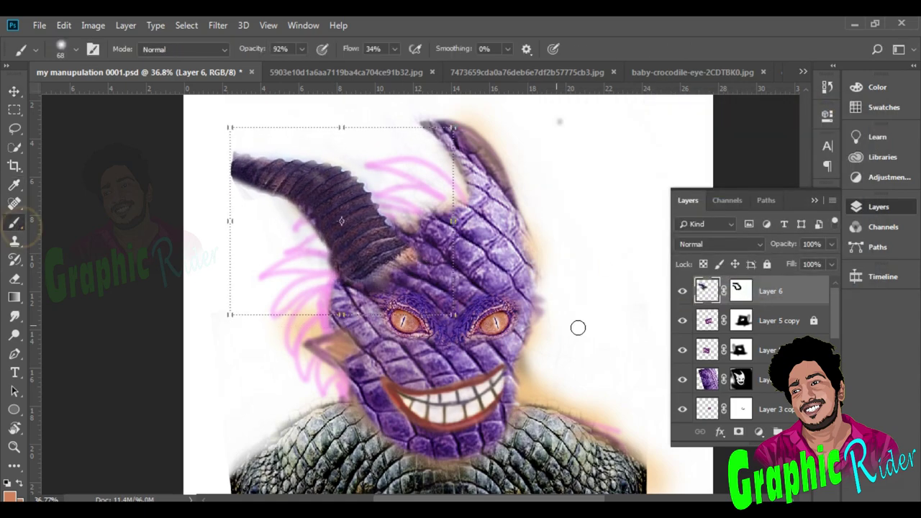
click(741, 291)
scroll(421, 275, up, 5)
drag(417, 255, 305, 331)
scroll(426, 213, down, 2)
Refine the Layer 6 mask around the horn's tip so that it tapers to a sharp point.
scroll(425, 213, down, 1)
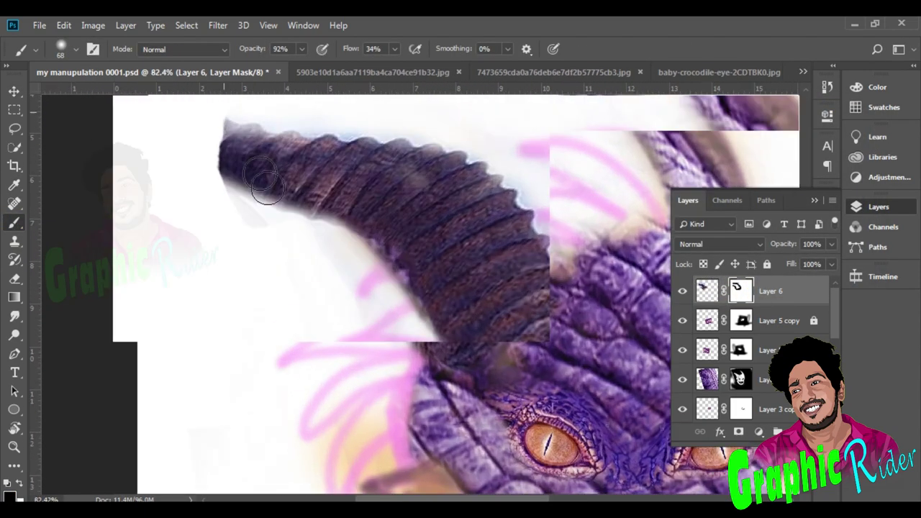
scroll(227, 191, up, 2)
scroll(237, 128, down, 1)
scroll(216, 249, up, 1)
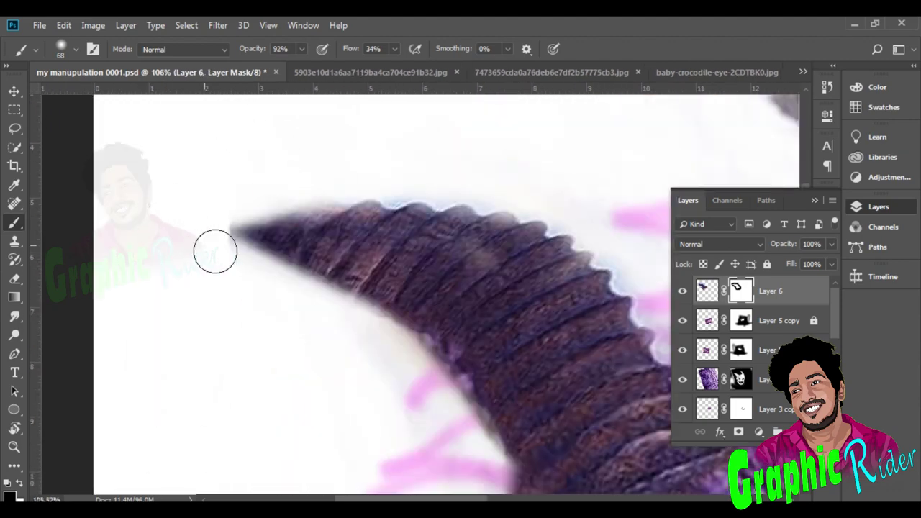
scroll(393, 211, down, 1)
scroll(400, 288, up, 2)
scroll(410, 214, down, 1)
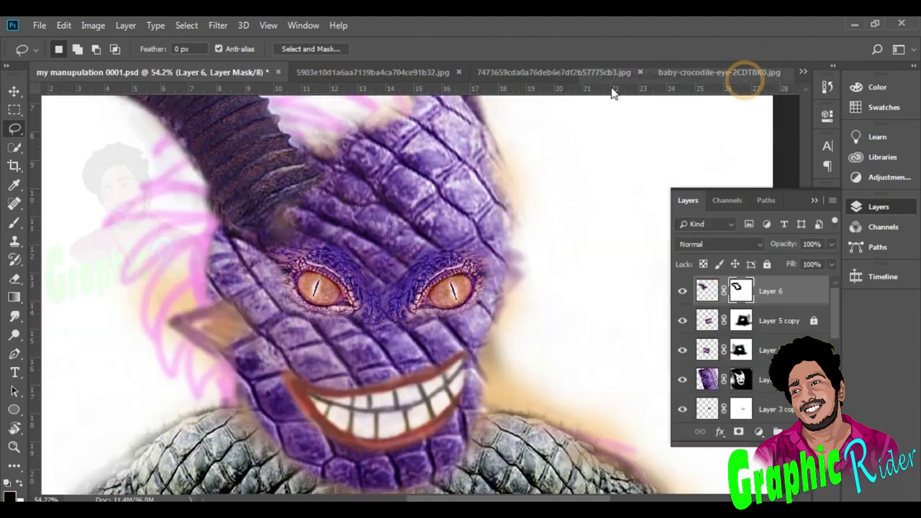
Paste the smiling mouth cutout as a new layer, move it over the sketched mouth, and lower its opacity to 59%.
key(ctrl+v)
key(v)
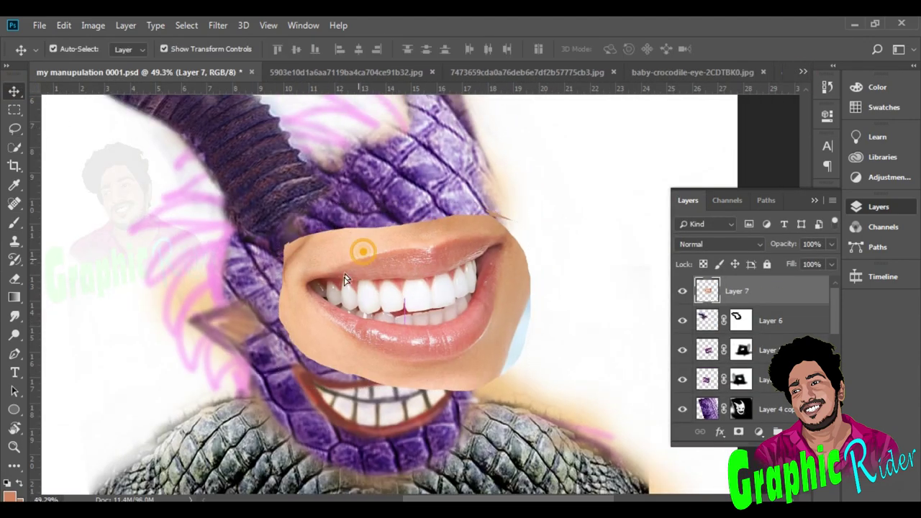
drag(365, 243, 328, 354)
drag(831, 245, 762, 265)
Transform the mouth to about 86% width and 64% height, rotated about -10°, to match the sketched smile.
drag(408, 306, 409, 355)
drag(404, 377, 414, 349)
drag(540, 319, 518, 305)
mouse_move(307, 394)
mouse_down()
mouse_move(565, 297)
mouse_move(325, 373)
mouse_move(297, 386)
mouse_move(299, 398)
mouse_up()
scroll(432, 363, down, 3)
scroll(432, 363, up, 5)
mouse_move(416, 418)
mouse_down()
mouse_move(414, 408)
mouse_move(426, 419)
mouse_up()
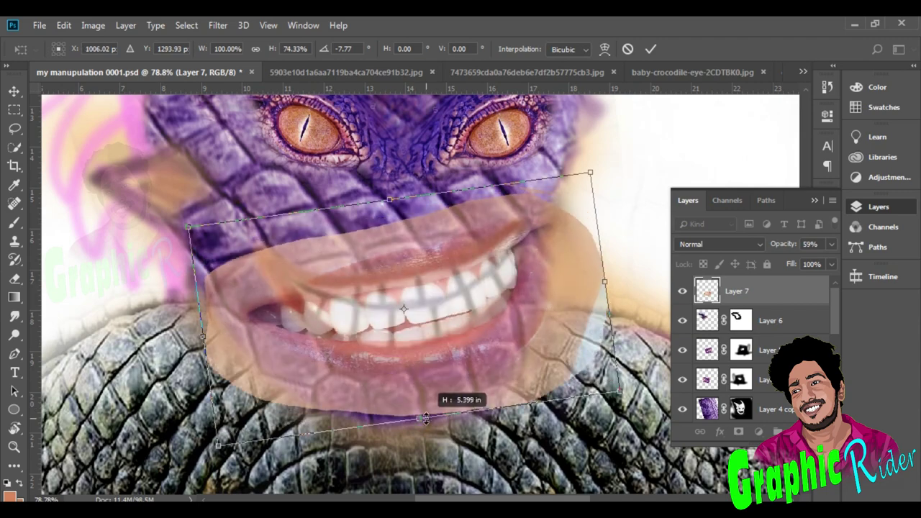
drag(621, 391, 558, 369)
drag(583, 389, 587, 379)
drag(460, 254, 495, 260)
mouse_move(469, 294)
mouse_down()
mouse_move(488, 294)
mouse_move(477, 294)
mouse_up()
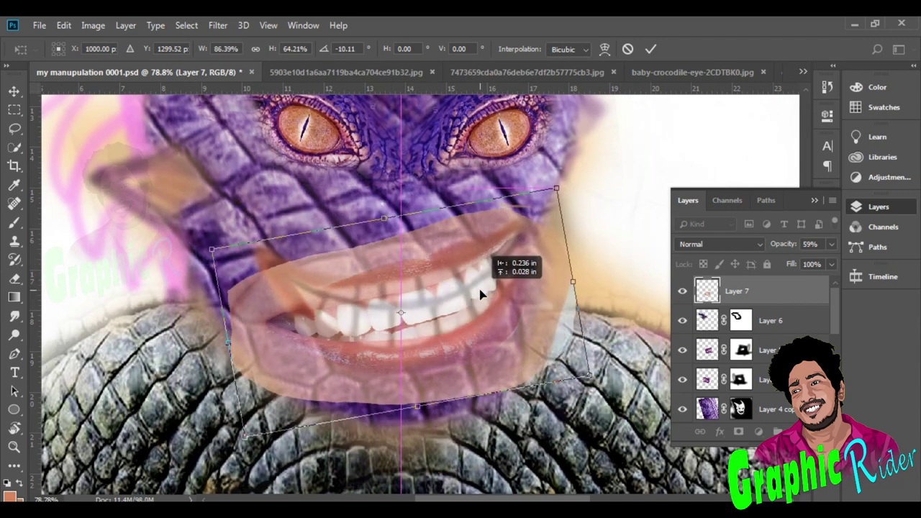
key(Return)
Add a layer mask to Layer 7 and paint out the facial skin and the left half of the mouth.
click(738, 432)
click(14, 222)
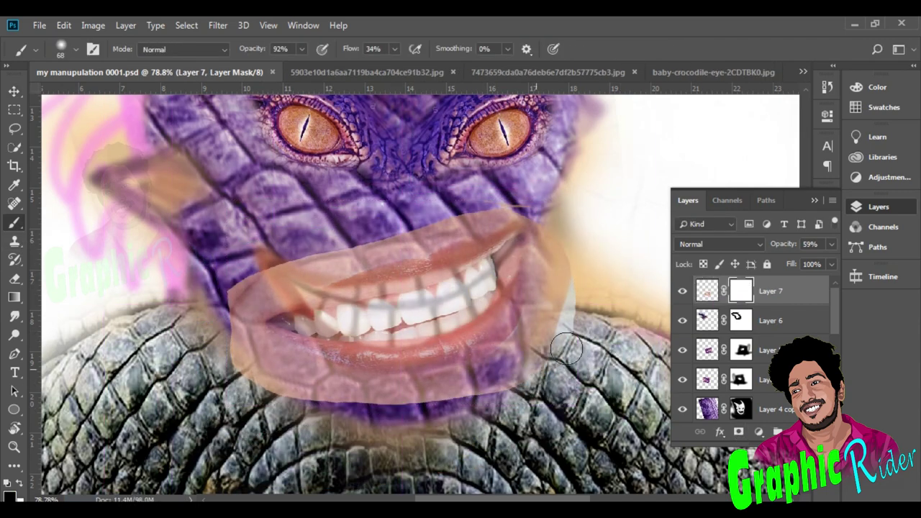
drag(551, 216, 556, 329)
mouse_move(516, 380)
mouse_down()
mouse_move(314, 396)
mouse_move(233, 331)
mouse_move(309, 269)
mouse_move(291, 272)
mouse_move(491, 216)
mouse_up()
mouse_move(285, 295)
mouse_down()
mouse_move(310, 319)
mouse_move(371, 340)
mouse_move(363, 310)
mouse_move(391, 387)
mouse_up()
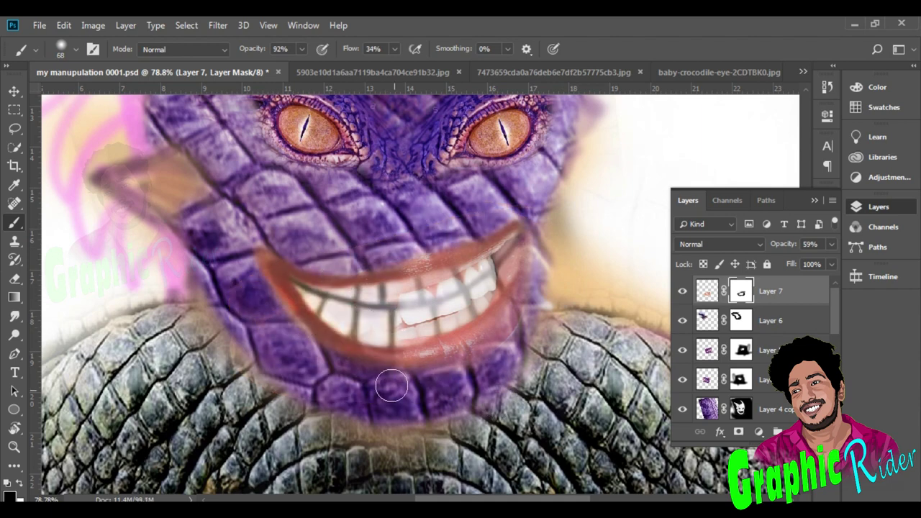
Reduce the brush to 37 px and refine the Layer 7 mask around the remaining teeth and lips.
scroll(478, 314, up, 5)
click(439, 296)
key(x)
click(440, 296)
right_click(433, 298)
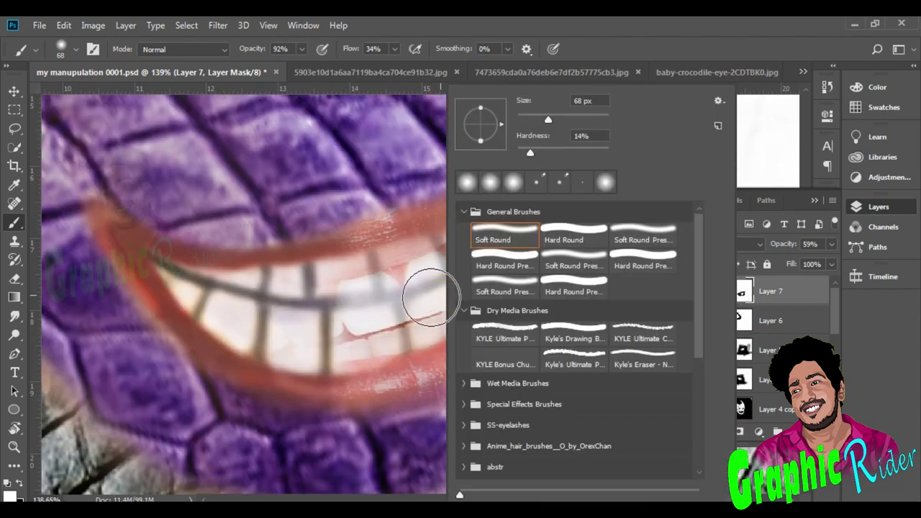
drag(547, 119, 531, 120)
key(Return)
drag(414, 314, 458, 246)
drag(313, 240, 364, 265)
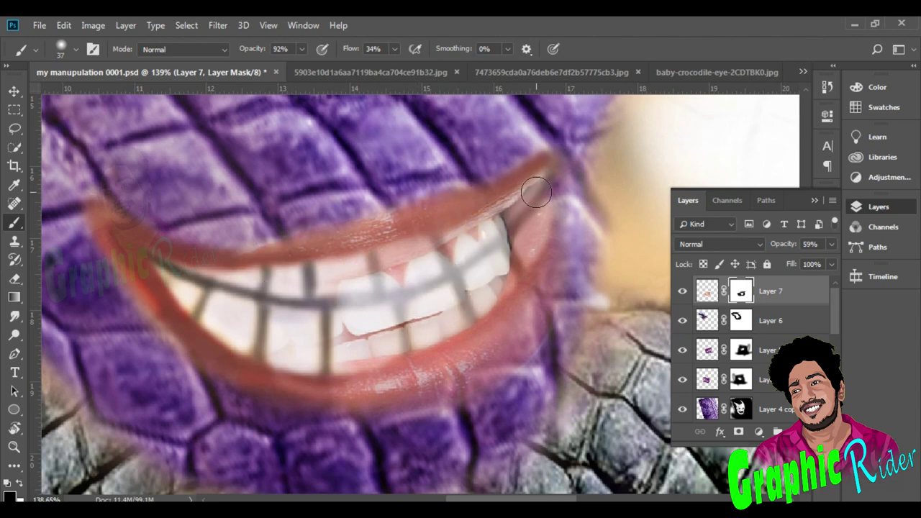
Raise the Layer 7 opacity to 100%.
click(831, 244)
drag(794, 260, 842, 260)
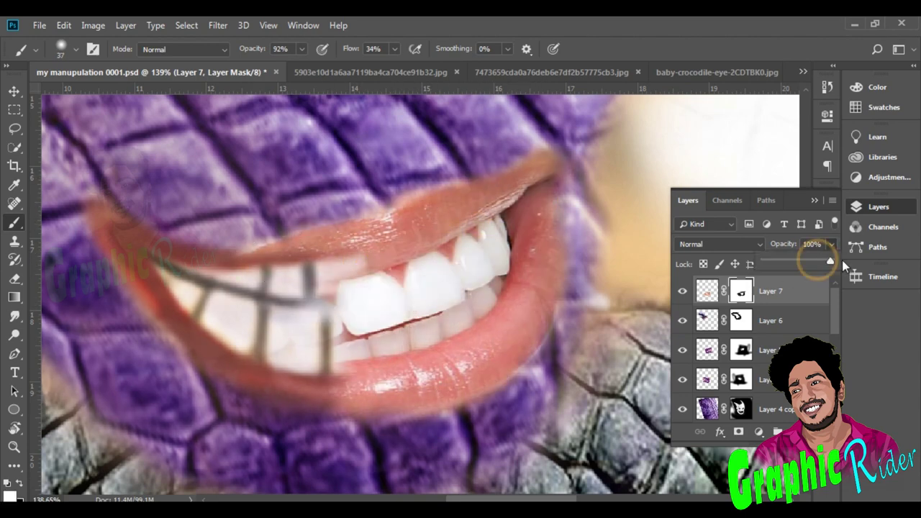
scroll(414, 210, down, 8)
Adjust the colours of the mouth image on Layer 7 toward magenta and blue to turn the lips pink.
click(709, 293)
click(93, 25)
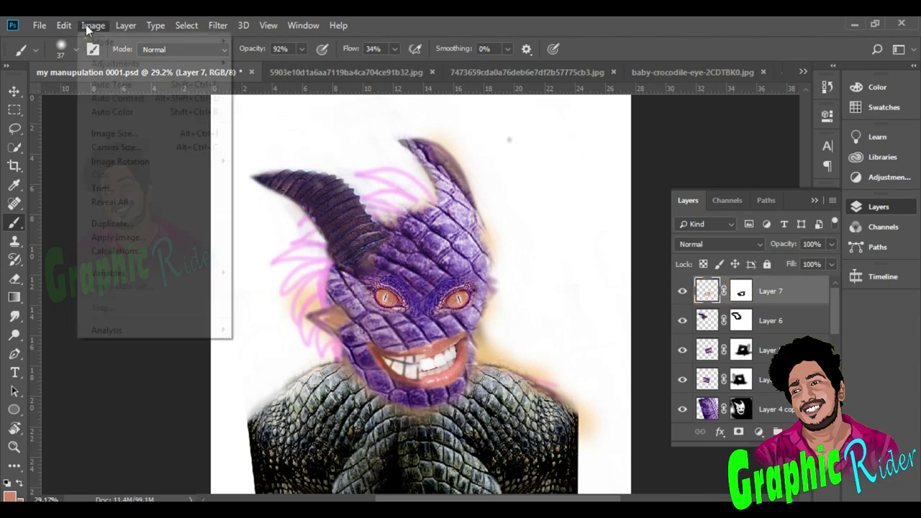
mouse_move(120, 62)
click(282, 152)
drag(688, 205, 756, 205)
mouse_move(649, 187)
mouse_down()
mouse_move(610, 187)
mouse_move(627, 187)
mouse_up()
click(837, 137)
Duplicate the masked mouth layer and place the copy on the empty canvas beside the right of the head.
key(b)
scroll(490, 326, up, 4)
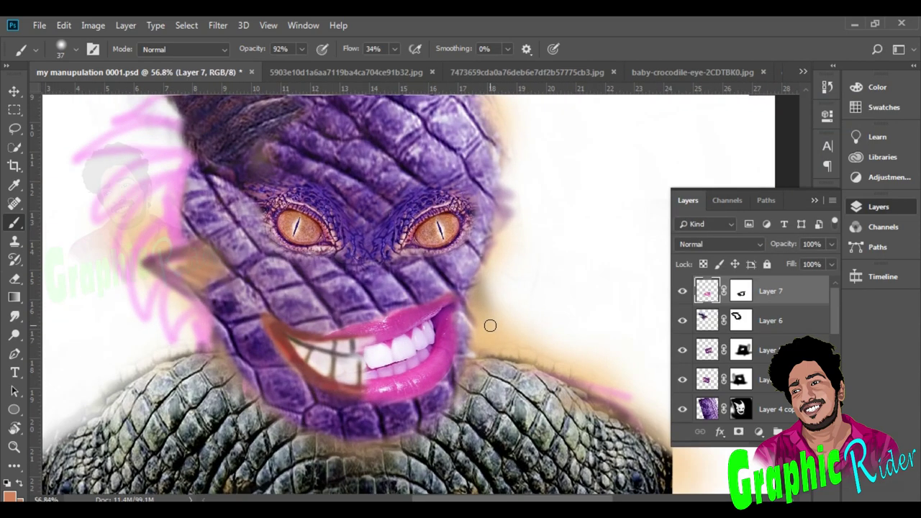
scroll(490, 326, up, 1)
click(739, 291)
key(v)
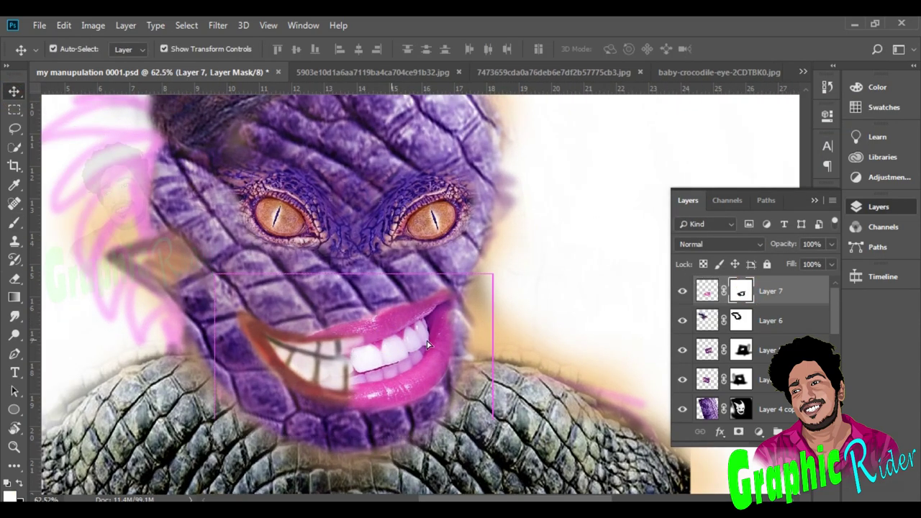
alt+drag(427, 344, 650, 157)
scroll(540, 247, down, 8)
scroll(539, 254, up, 5)
drag(539, 254, 565, 243)
Paint on the Layer 7 copy mask to reveal the hidden half of the duplicated mouth.
click(741, 291)
key(b)
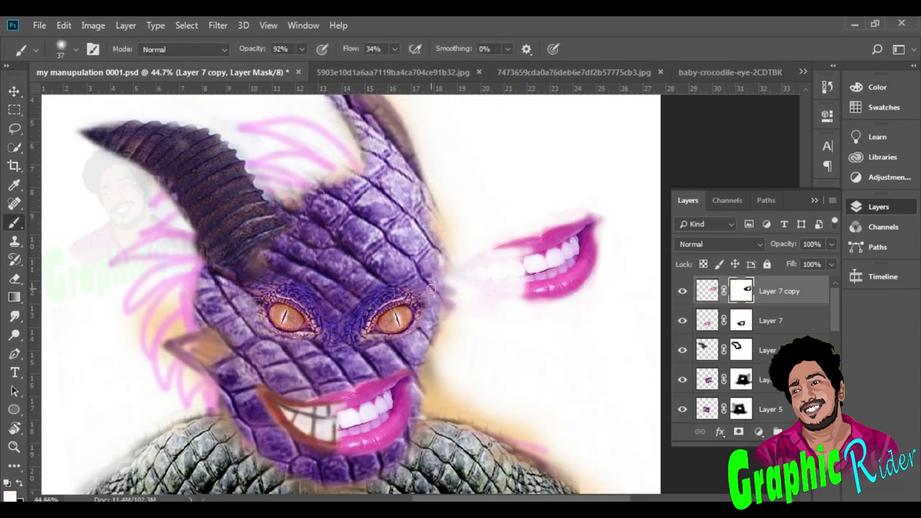
alt+right_click(431, 289)
drag(474, 289, 472, 273)
mouse_move(497, 229)
mouse_down()
mouse_move(475, 288)
mouse_move(465, 273)
mouse_up()
key(x)
Move the mouth copy over the sketched teeth and rotate it by about 30.6°.
key(v)
drag(520, 252, 292, 396)
drag(409, 335, 434, 404)
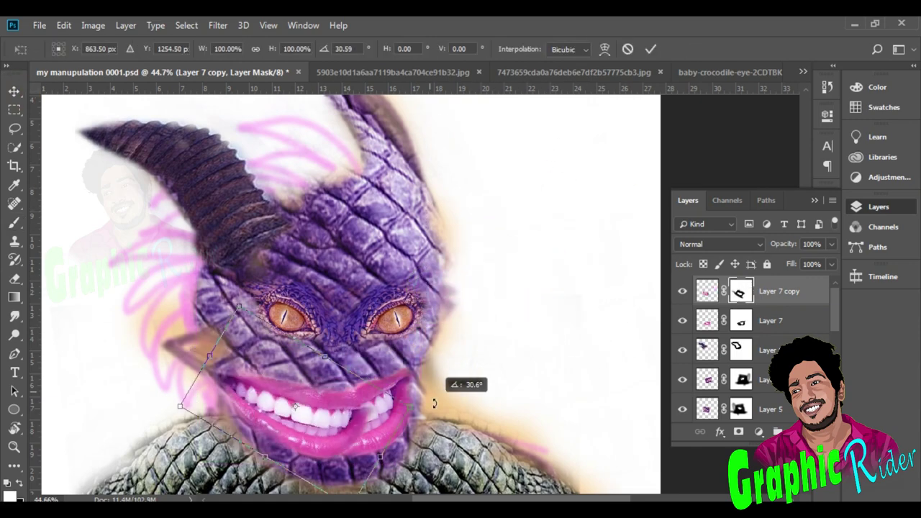
scroll(403, 403, down, 3)
scroll(310, 403, up, 6)
Lower the Layer 7 copy opacity to 61% and fit the rotated mouth to the existing lips.
click(833, 244)
drag(830, 262, 805, 261)
click(432, 340)
drag(417, 341, 414, 321)
drag(383, 177, 404, 248)
click(649, 50)
Mask out the surplus pink skin around the lips of Layer 7 copy with the 51 px brush.
key(b)
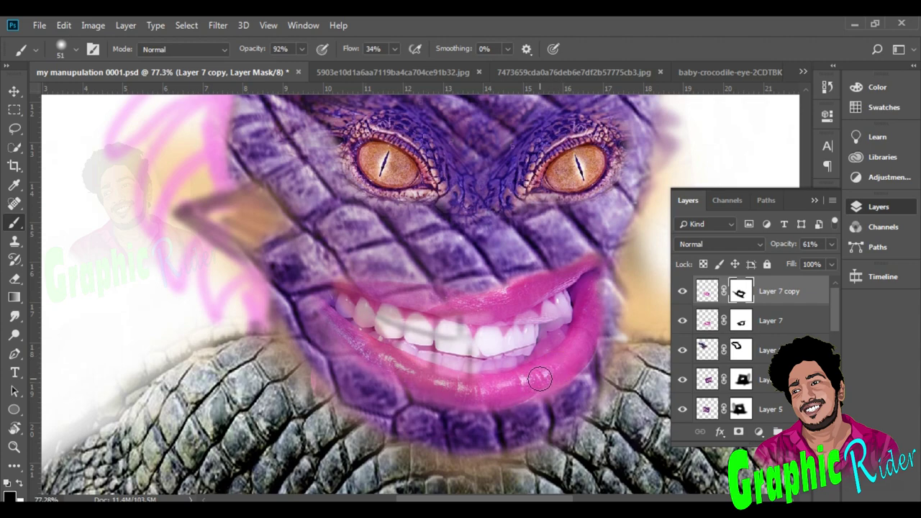
scroll(507, 356, up, 3)
scroll(498, 328, down, 2)
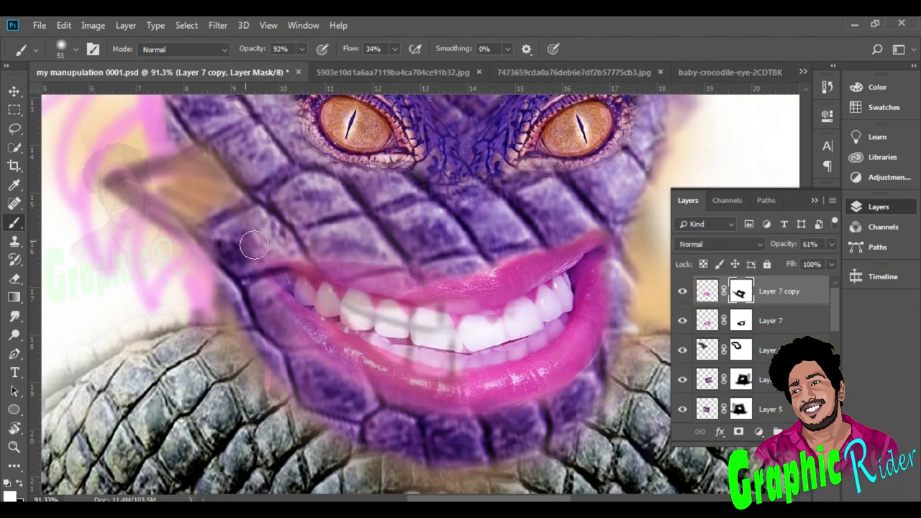
drag(473, 286, 237, 273)
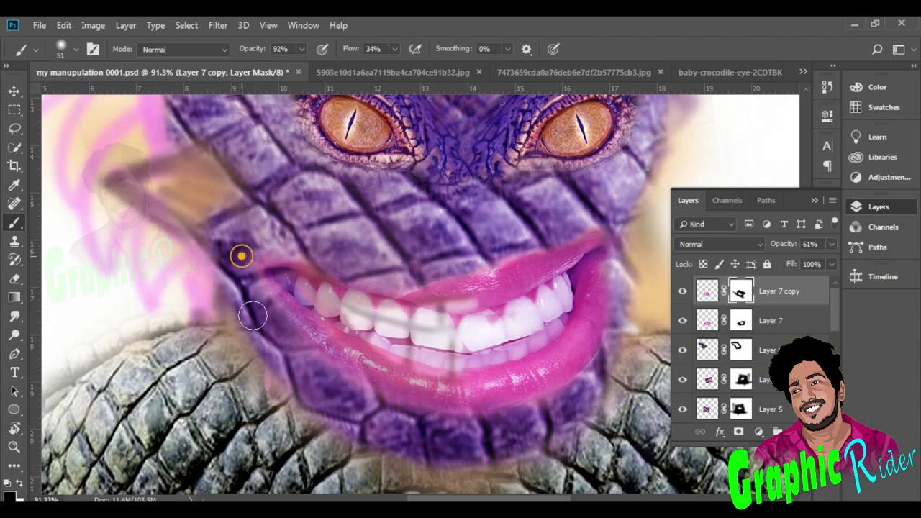
scroll(566, 412, down, 5)
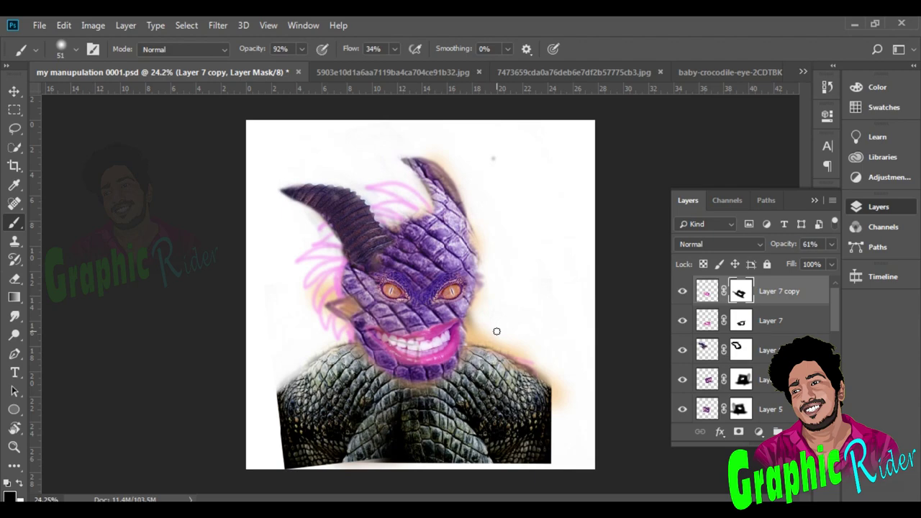
scroll(479, 329, up, 5)
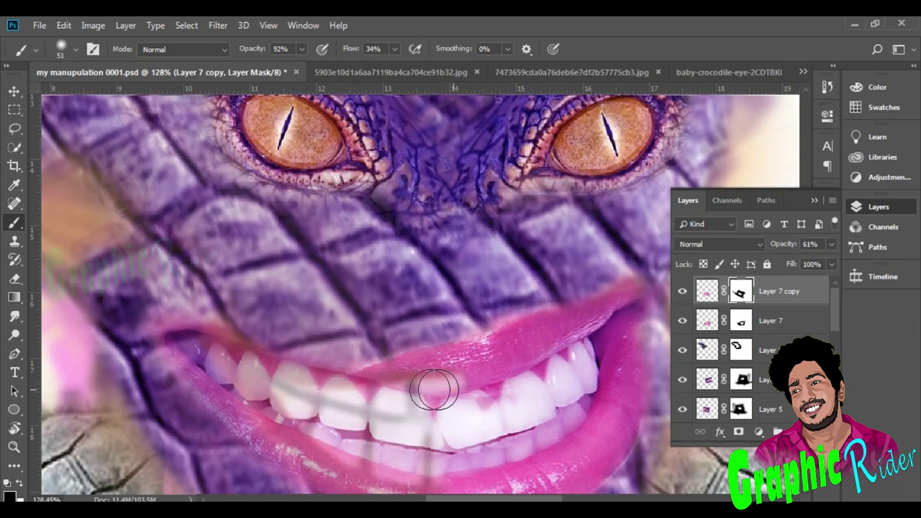
Mask out the upper lip and upper teeth of Layer 7 copy and raise its opacity to 100%.
mouse_move(434, 390)
mouse_down()
mouse_move(391, 403)
mouse_move(237, 367)
mouse_move(452, 426)
mouse_up()
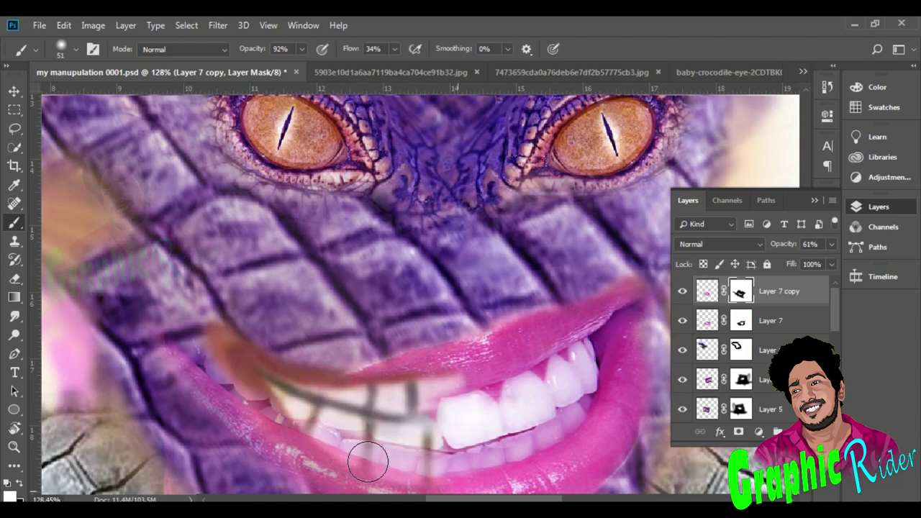
scroll(434, 451, down, 1)
drag(818, 263, 838, 263)
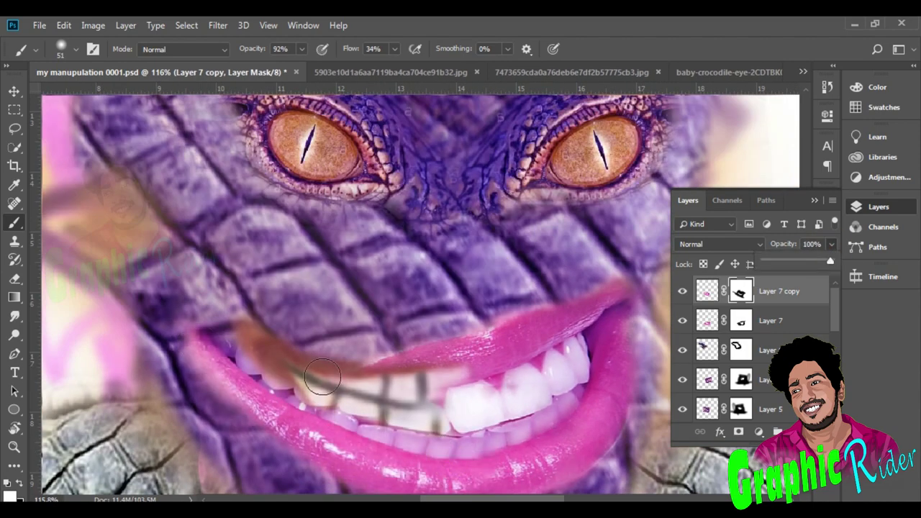
scroll(191, 356, down, 2)
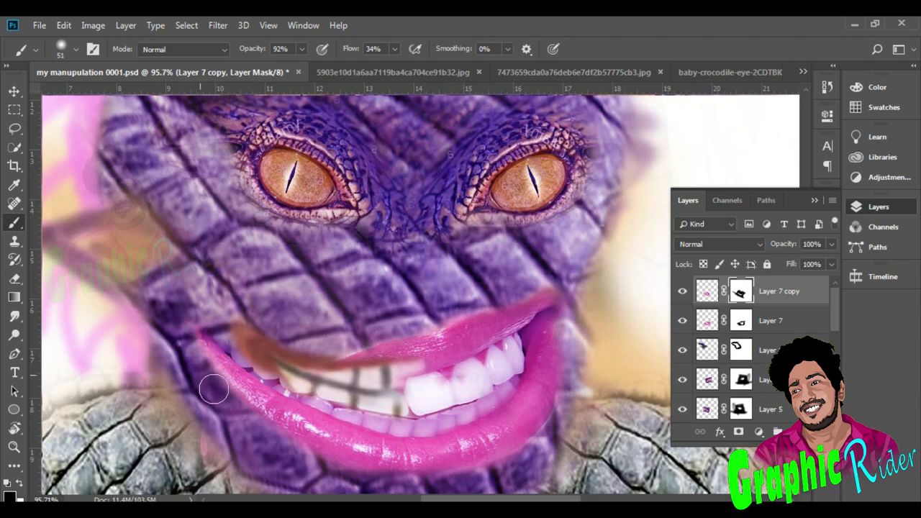
scroll(411, 368, down, 5)
scroll(367, 360, up, 4)
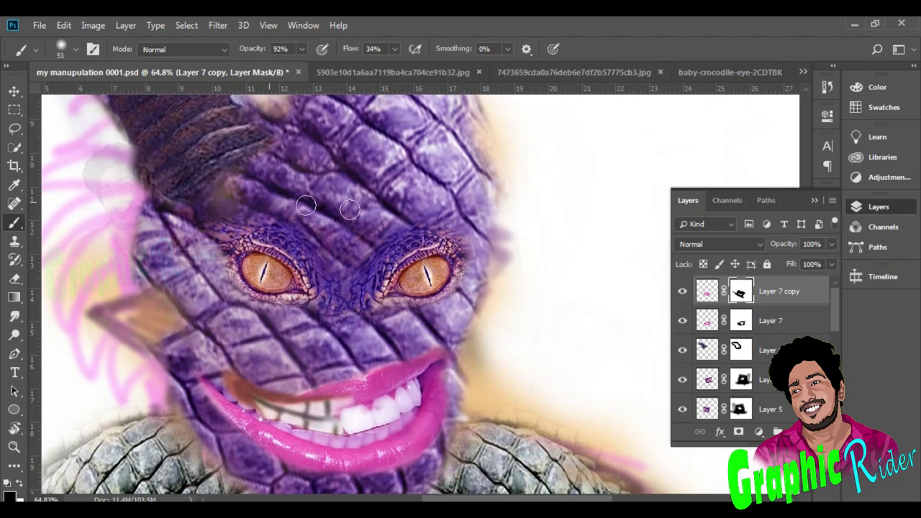
Duplicate Layer 7 onto the empty canvas beside the head and stack the duplicate above Layer 7 copy.
click(709, 324)
scroll(454, 264, down, 3)
key(v)
drag(442, 344, 642, 210)
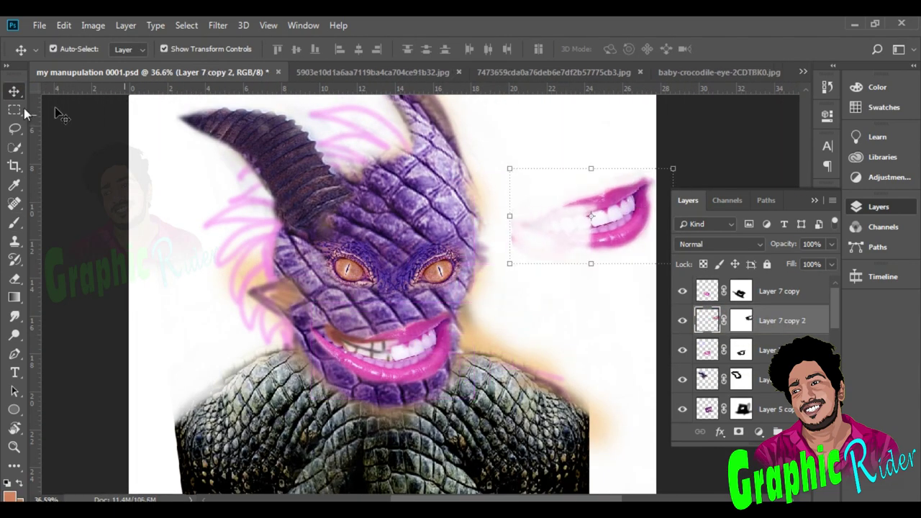
key(b)
drag(770, 320, 736, 291)
Paint on the Layer 7 copy 2 mask to reveal the whole mouth image.
click(741, 291)
scroll(503, 198, up, 2)
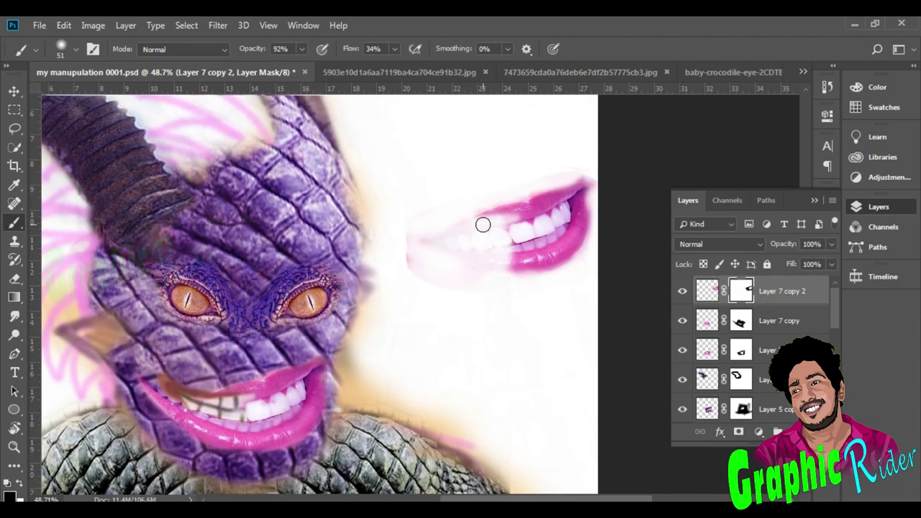
mouse_move(496, 237)
mouse_down()
mouse_move(432, 208)
mouse_move(594, 249)
mouse_up()
Move Layer 7 copy 2 over the creature's mouth and rotate it by about 28.3°.
click(16, 91)
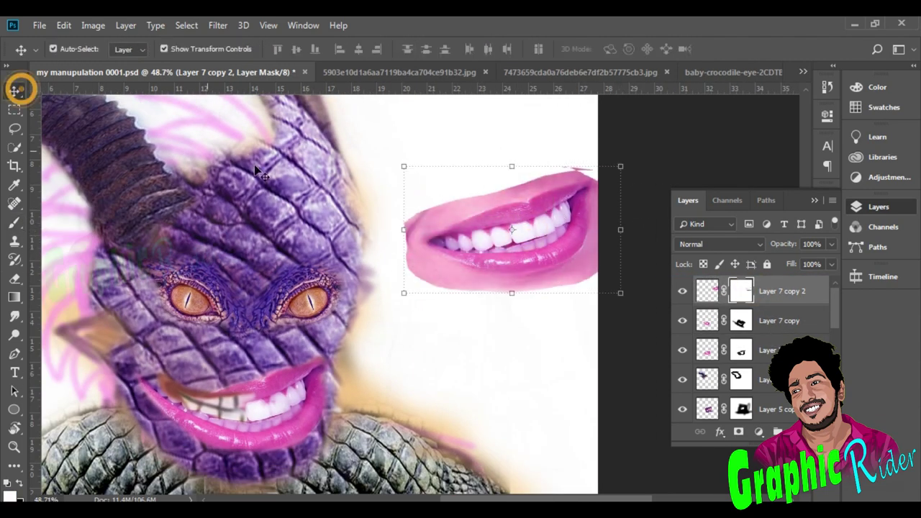
mouse_move(540, 207)
mouse_down()
mouse_move(344, 317)
mouse_move(180, 310)
mouse_move(298, 433)
mouse_move(205, 382)
mouse_up()
key(ctrl+t)
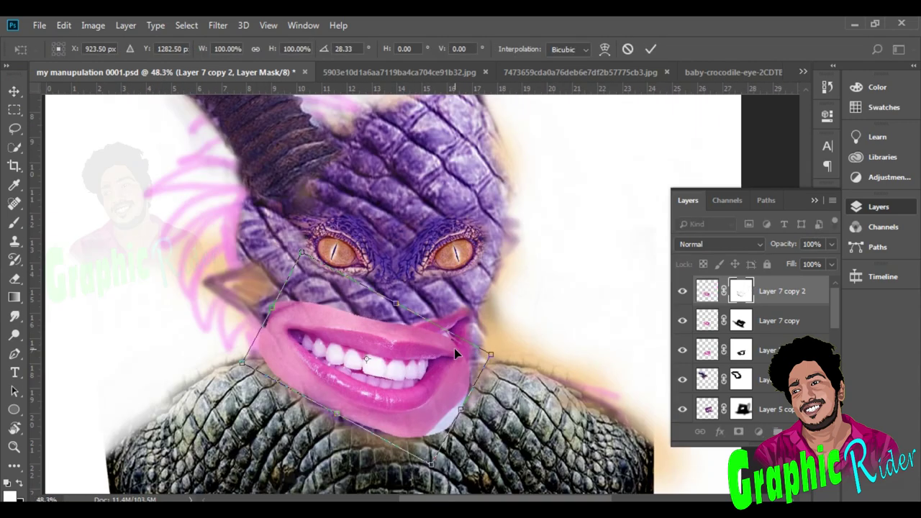
key(Return)
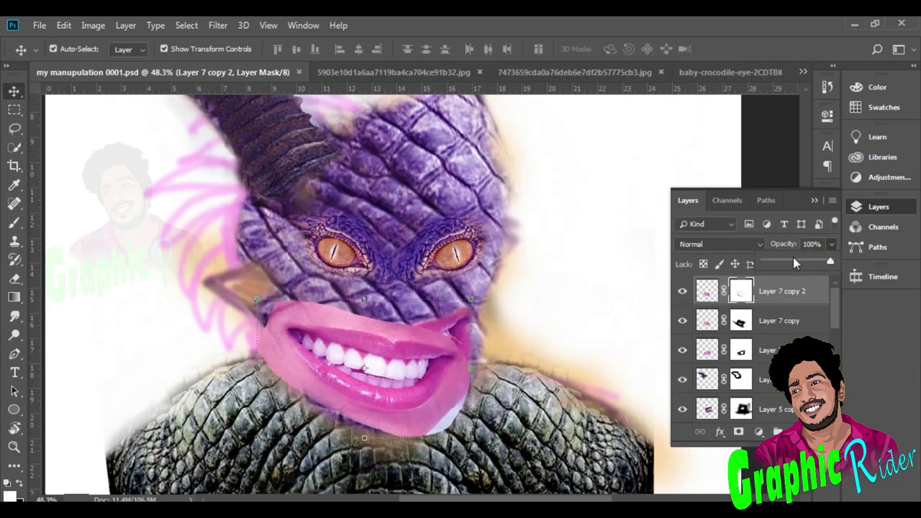
Lower the Layer 7 copy 2 opacity to 43% and line its teeth and lips up with the mouth beneath.
click(793, 260)
scroll(578, 300, down, 1)
scroll(370, 360, up, 3)
drag(410, 300, 430, 238)
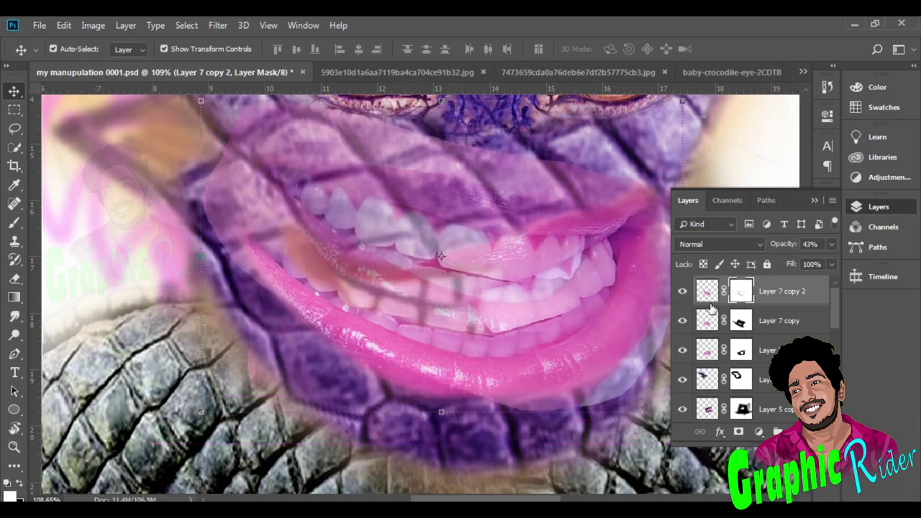
click(707, 291)
drag(480, 223, 483, 195)
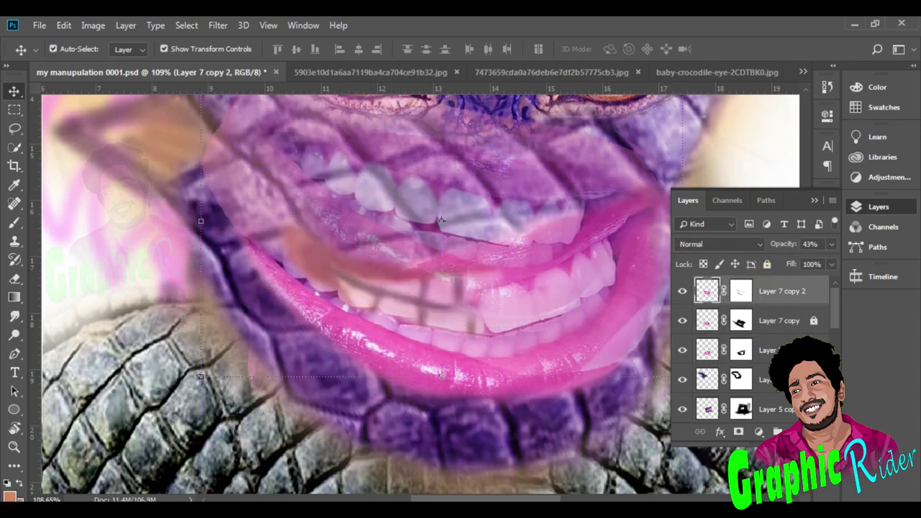
scroll(442, 221, down, 3)
drag(441, 221, 410, 296)
mouse_move(409, 296)
mouse_down()
mouse_move(154, 269)
mouse_move(422, 290)
mouse_up()
scroll(421, 292, up, 3)
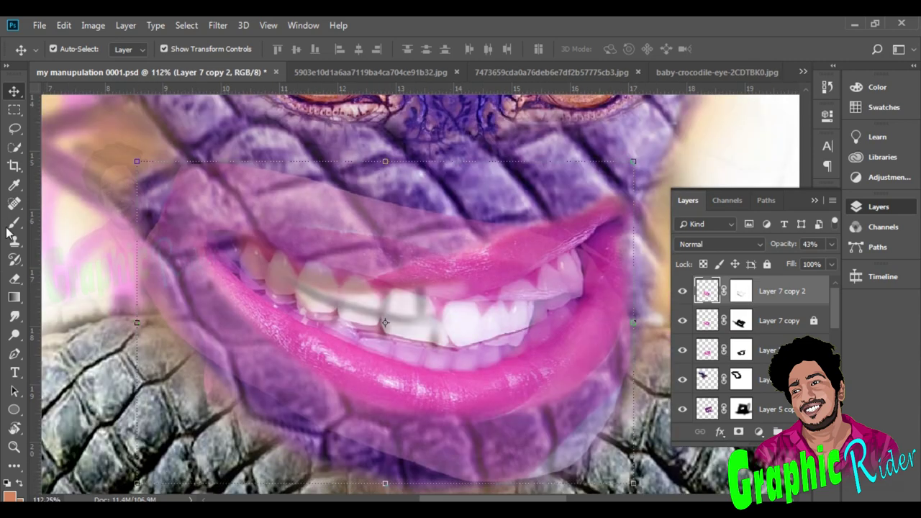
Set the Layer 7 copy 2 opacity to 80% and mask out the surplus skin above its upper lip.
drag(811, 265, 820, 263)
key(b)
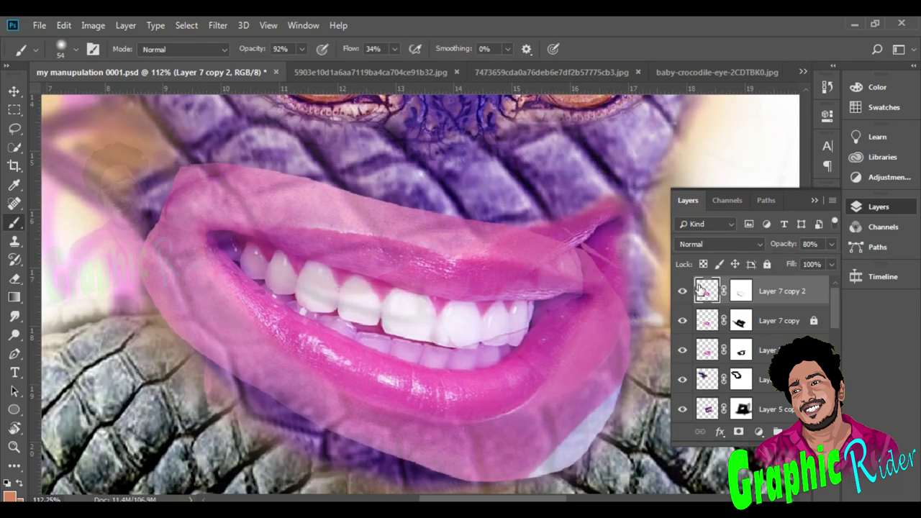
click(741, 291)
mouse_move(319, 381)
mouse_down()
mouse_move(212, 286)
mouse_move(329, 192)
mouse_move(256, 184)
mouse_up()
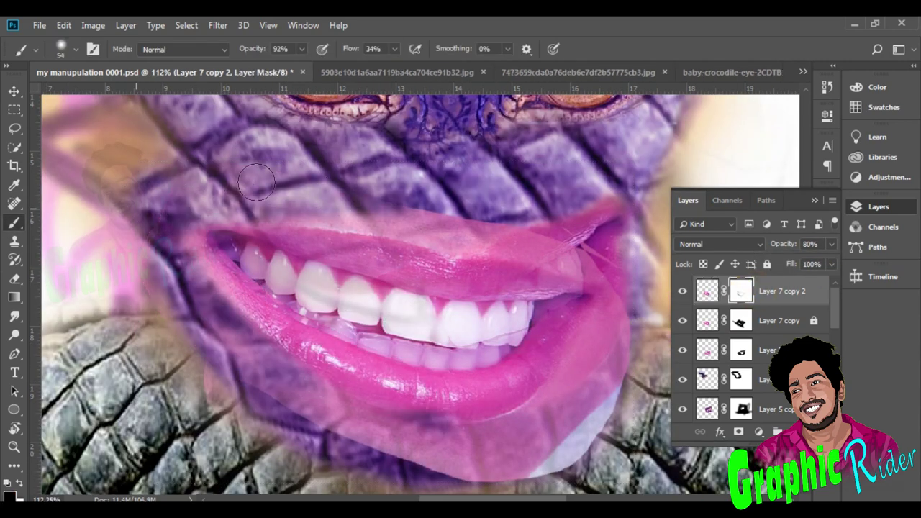
mouse_move(288, 216)
mouse_down()
mouse_move(501, 232)
mouse_move(559, 274)
mouse_move(451, 214)
mouse_up()
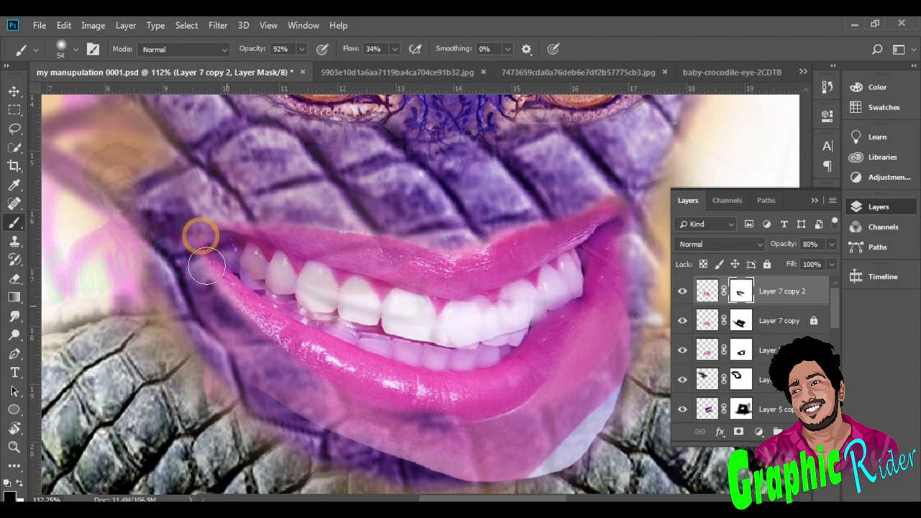
Mask out the surplus skin below and beside the lower lip of Layer 7 copy 2.
drag(232, 334, 206, 353)
scroll(230, 376, down, 5)
scroll(298, 331, up, 3)
mouse_move(531, 354)
mouse_down()
mouse_move(372, 459)
mouse_move(284, 395)
mouse_move(391, 298)
mouse_move(331, 345)
mouse_move(198, 268)
mouse_up()
key(x)
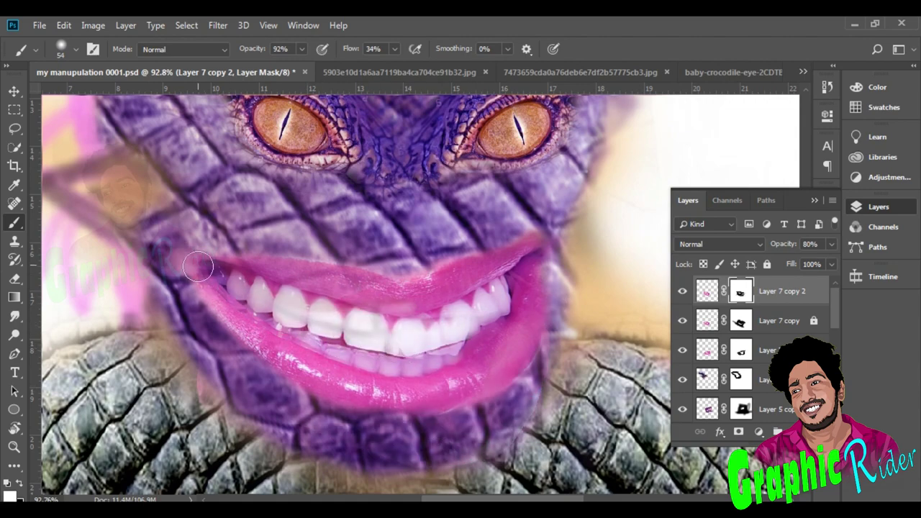
Refine the Layer 7 copy 2 mask over the teeth and inner lips so both mouth halves blend.
scroll(542, 320, down, 2)
scroll(477, 319, up, 3)
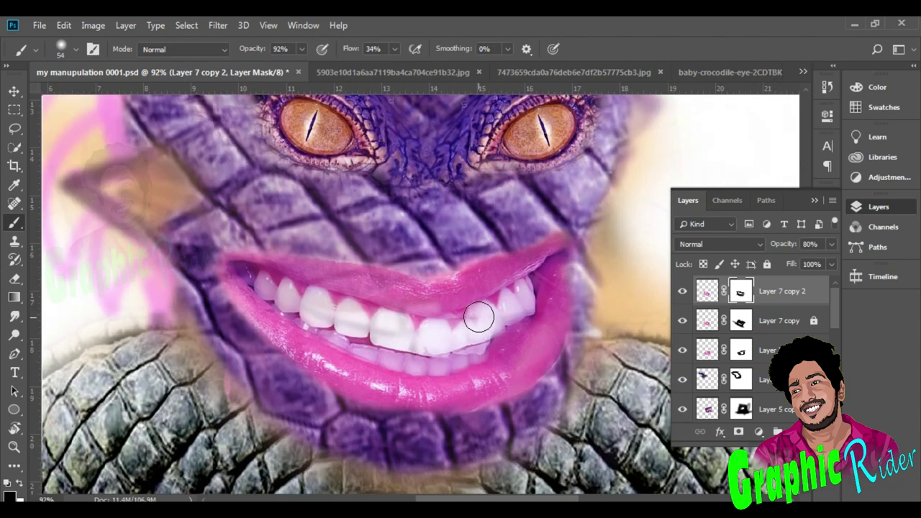
drag(490, 340, 493, 316)
mouse_move(354, 345)
mouse_down()
mouse_move(251, 292)
mouse_move(494, 329)
mouse_move(532, 295)
mouse_move(491, 360)
mouse_up()
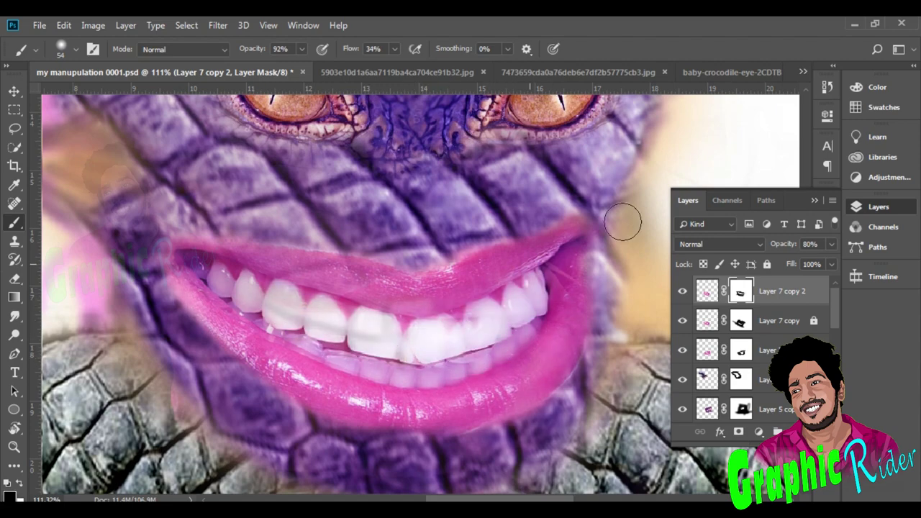
scroll(439, 351, down, 10)
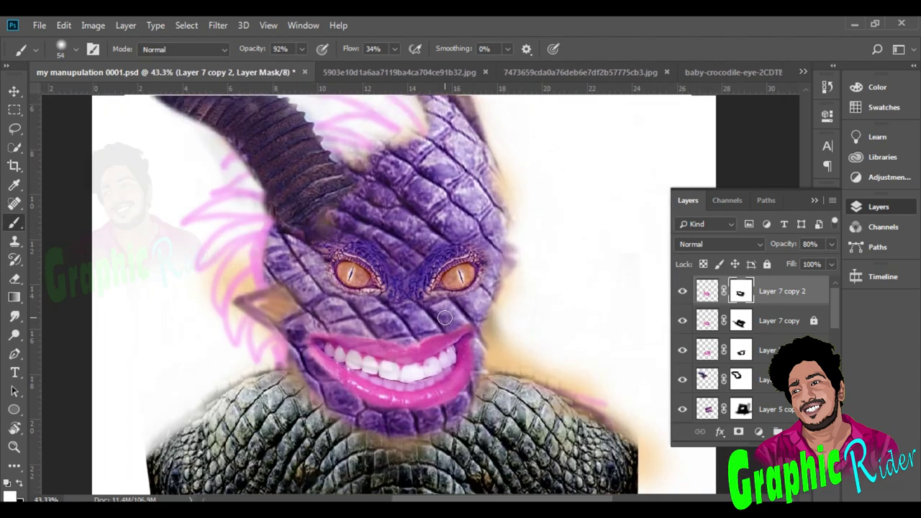
Raise the Layer 7 copy 2 opacity to 100%.
click(743, 319)
click(743, 349)
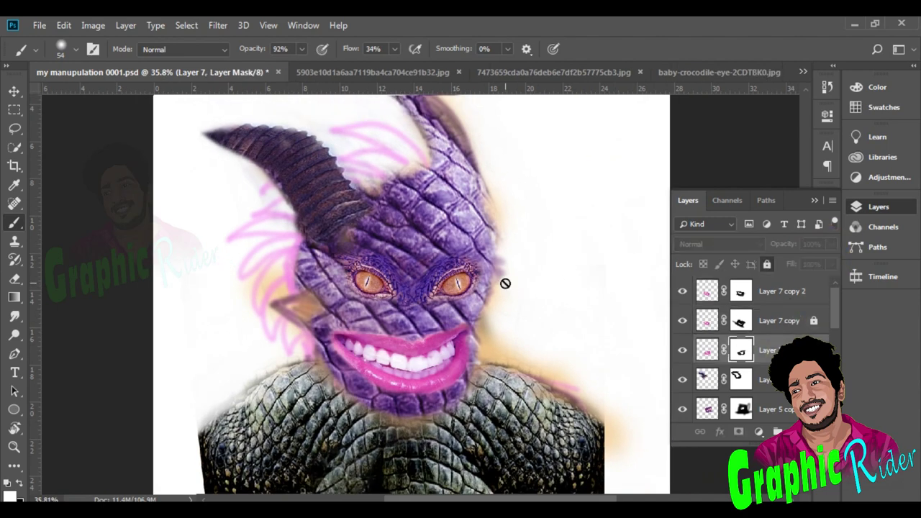
click(782, 290)
scroll(501, 246, down, 2)
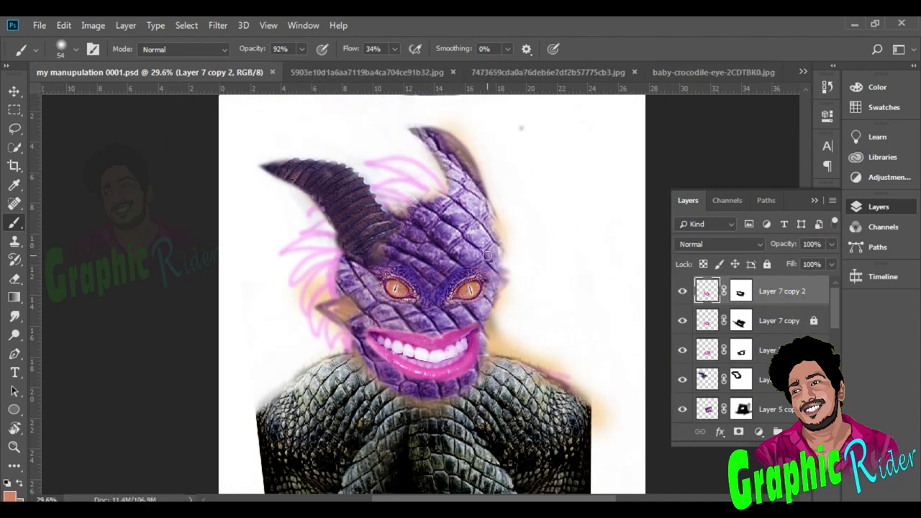
scroll(495, 265, up, 2)
Hide the original sketch on Layer 1 and select Layer 2.
scroll(756, 360, down, 5)
click(685, 383)
scroll(497, 287, down, 4)
click(698, 352)
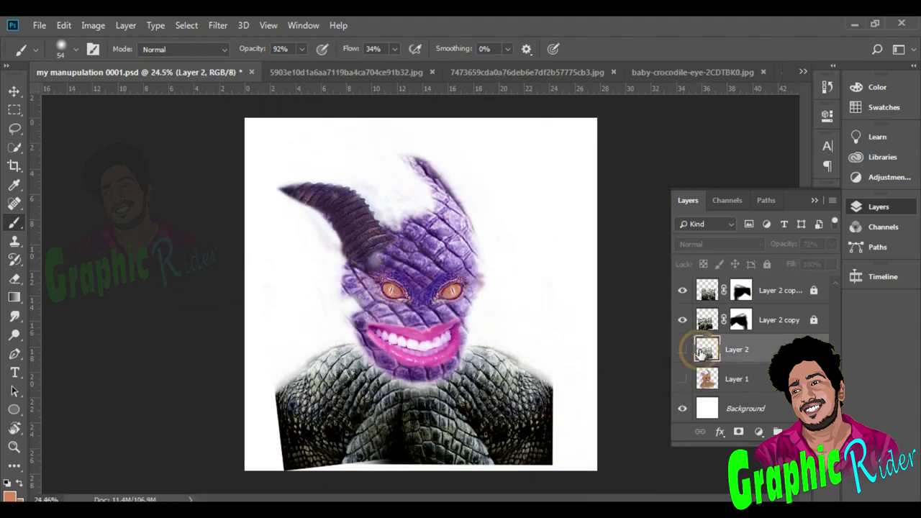
Check Layer 2 and Layer 2 copy by toggling their visibility, and unlock Layer 2 copy with its mask selected.
click(683, 350)
click(683, 351)
click(683, 321)
click(683, 321)
click(741, 320)
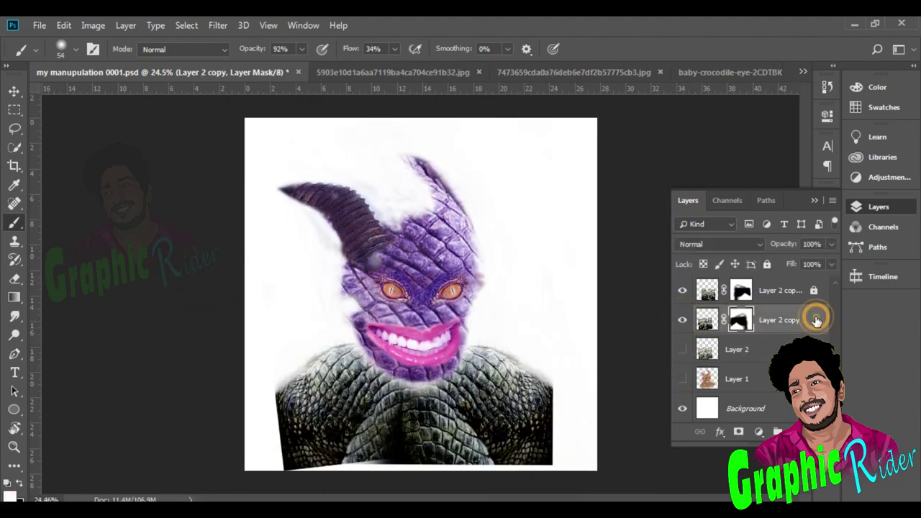
Enlarge the brush to 154 px and paint on the Layer 2 copy 2 mask to blend the scales around the neck and shoulders.
scroll(362, 364, up, 5)
scroll(374, 364, down, 2)
key(bracketright)
key(bracketright)
key(bracketright)
key(bracketright)
key(bracketright)
key(bracketright)
key(bracketright)
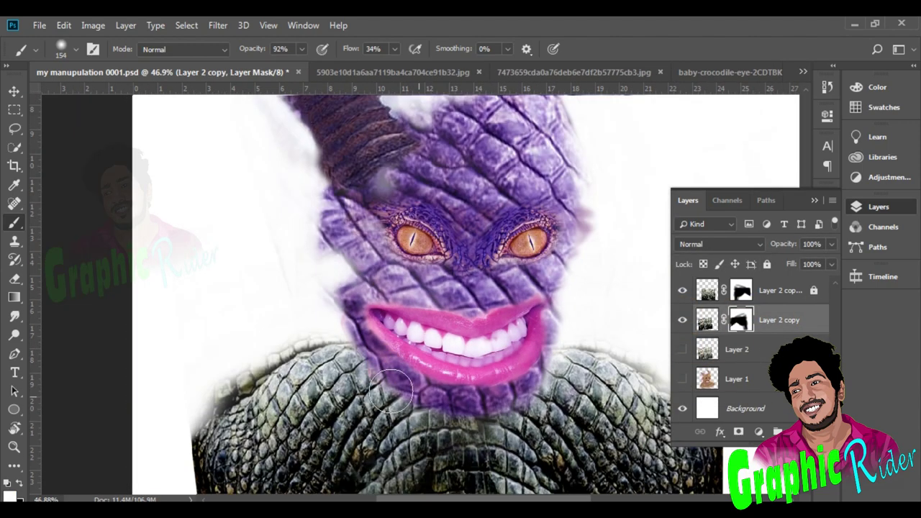
key(alt+bracketright)
drag(414, 439, 373, 371)
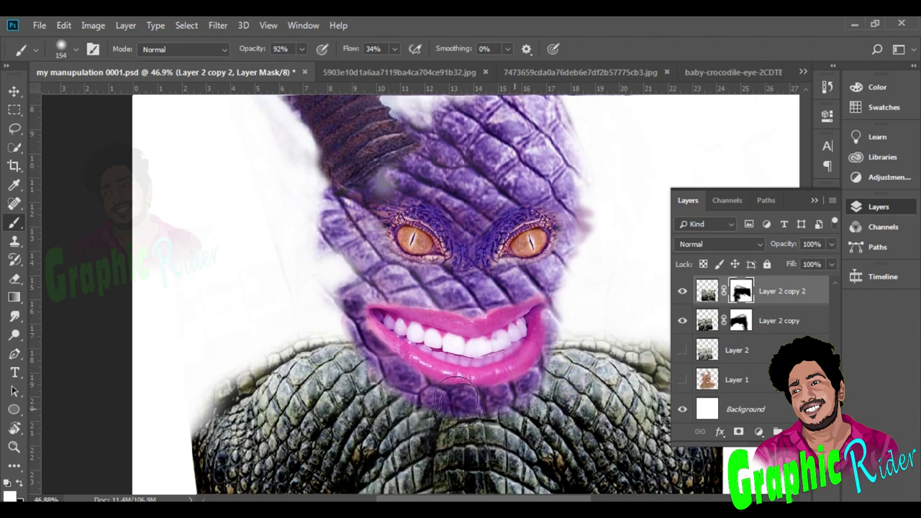
scroll(382, 328, down, 5)
scroll(394, 306, up, 3)
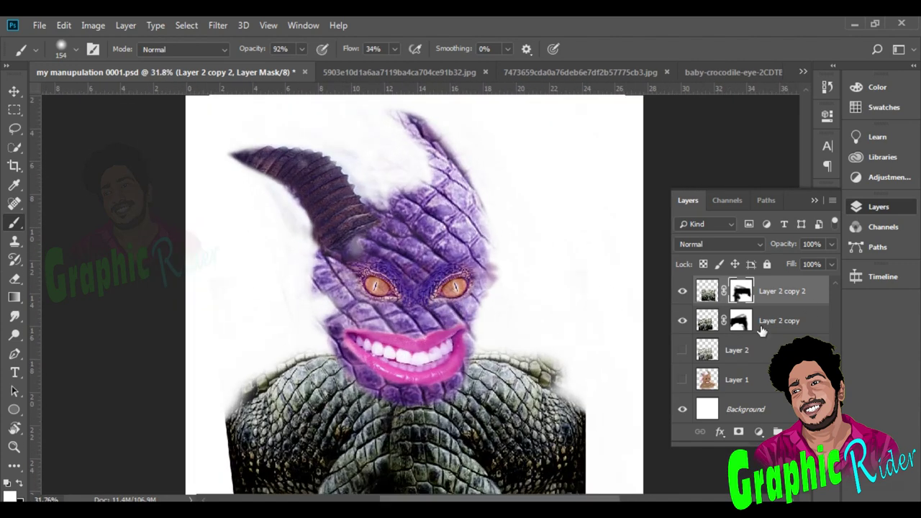